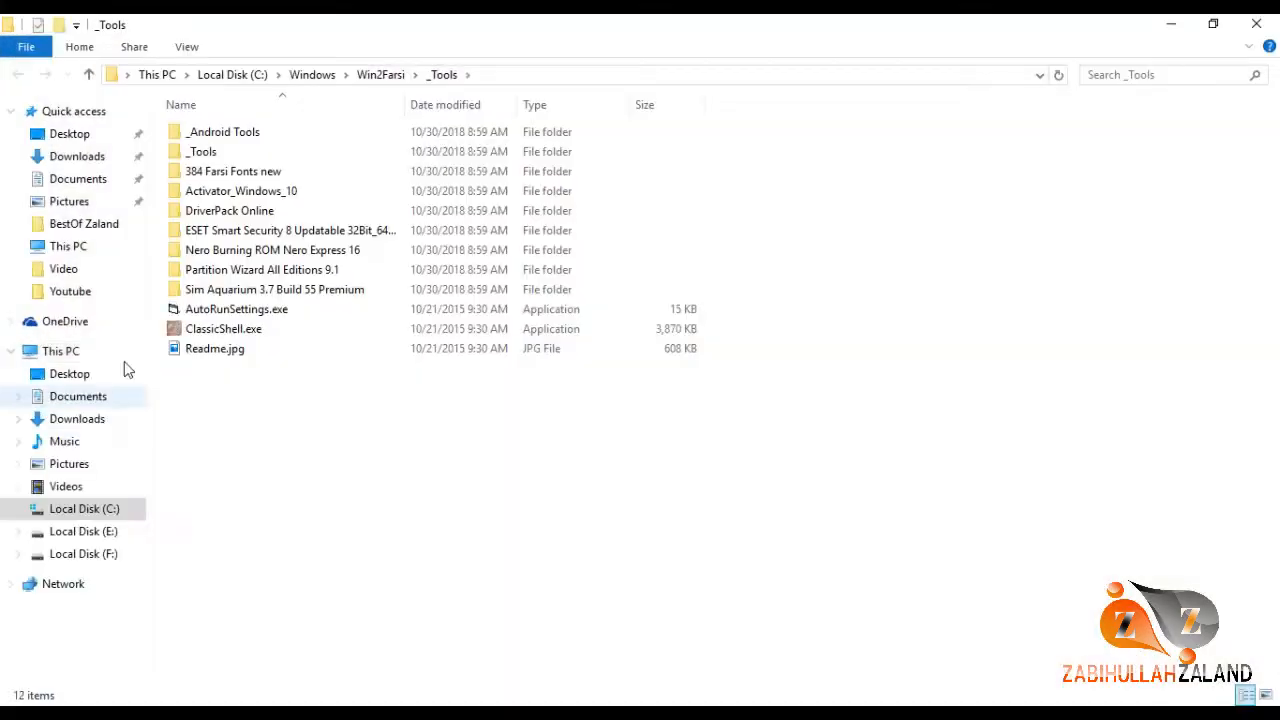
Open the UltraISO Premium Edition 9.6 folder inside the nested _Tools folder and run Setup.exe through to the setup wizard.
click(218, 150)
double_click(218, 151)
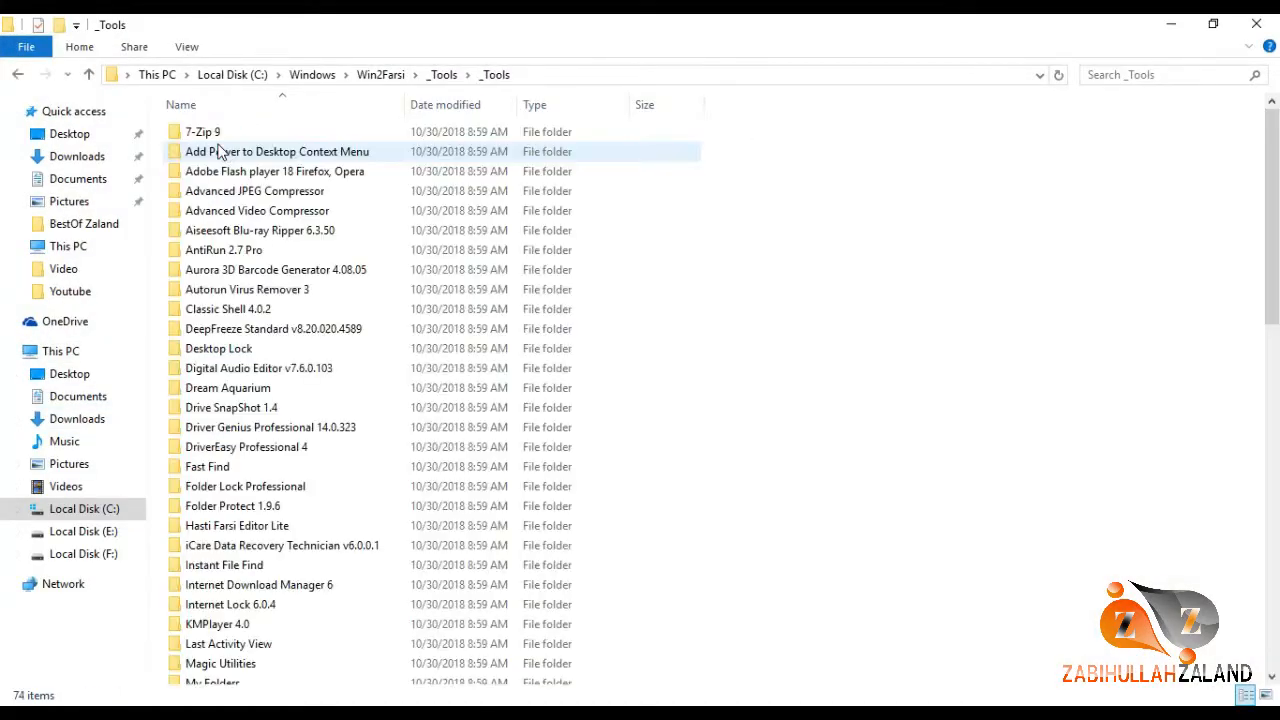
drag(1277, 197, 1277, 366)
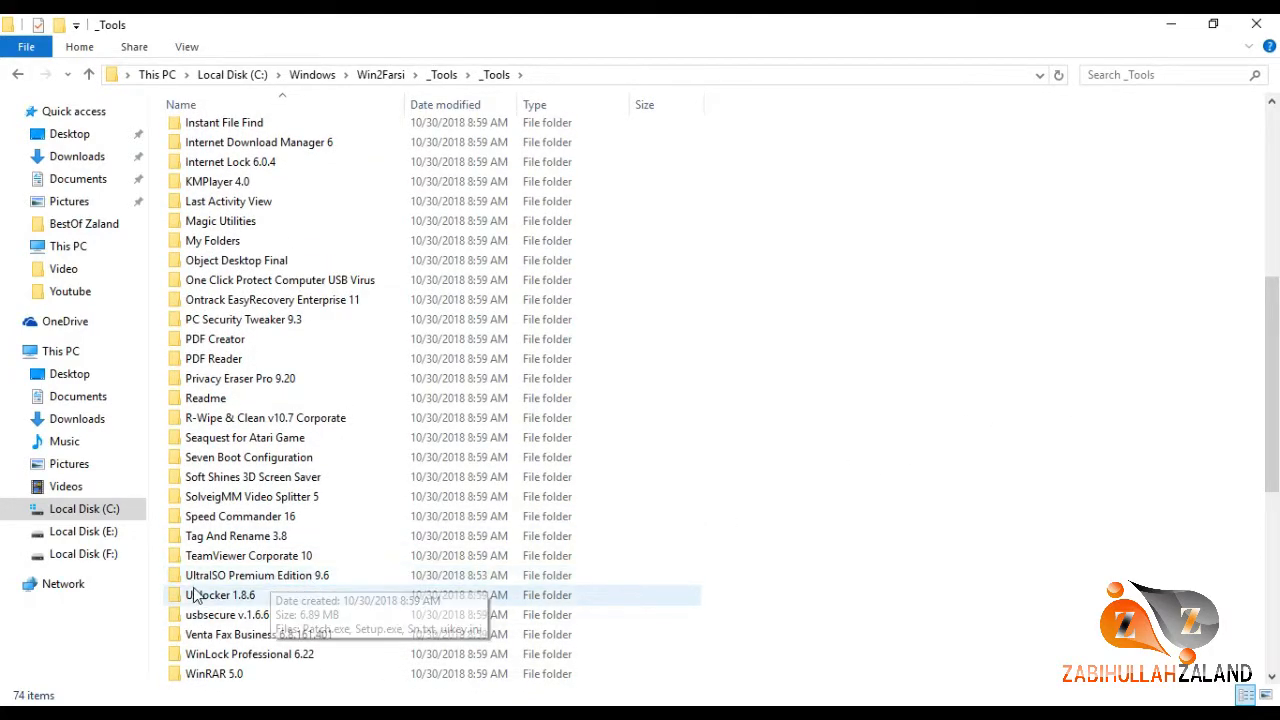
double_click(278, 577)
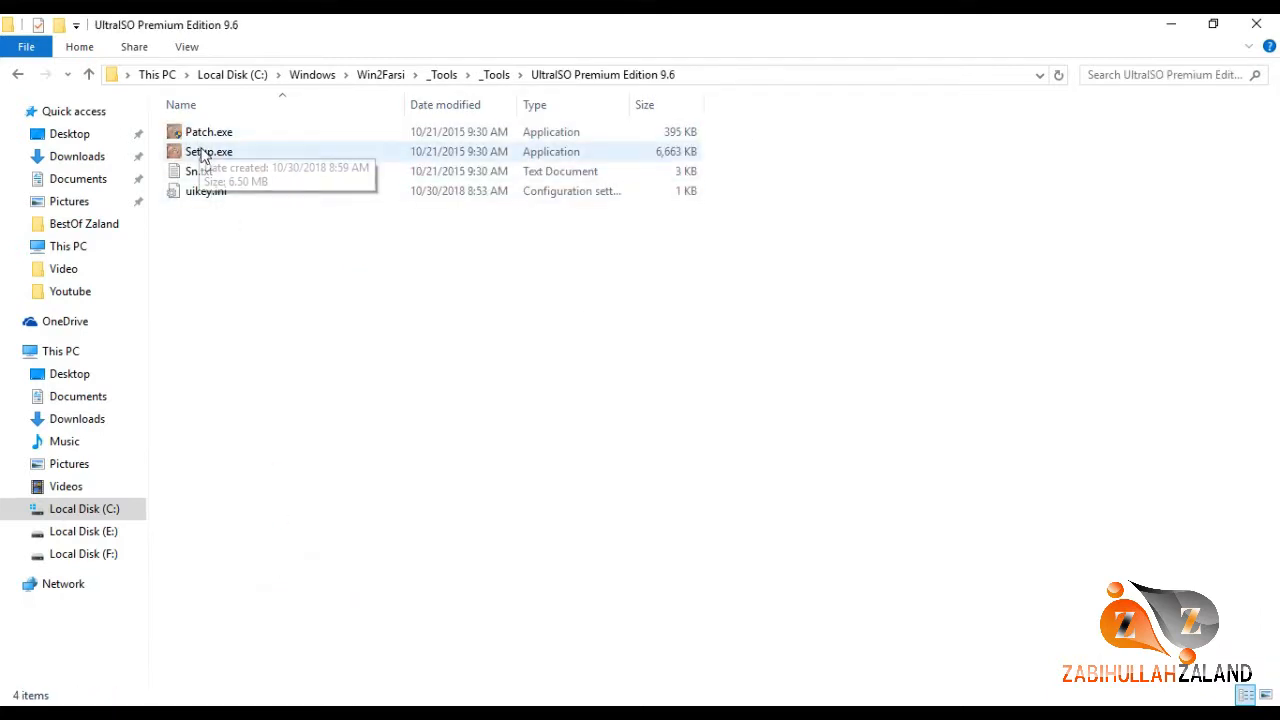
click(203, 153)
double_click(203, 153)
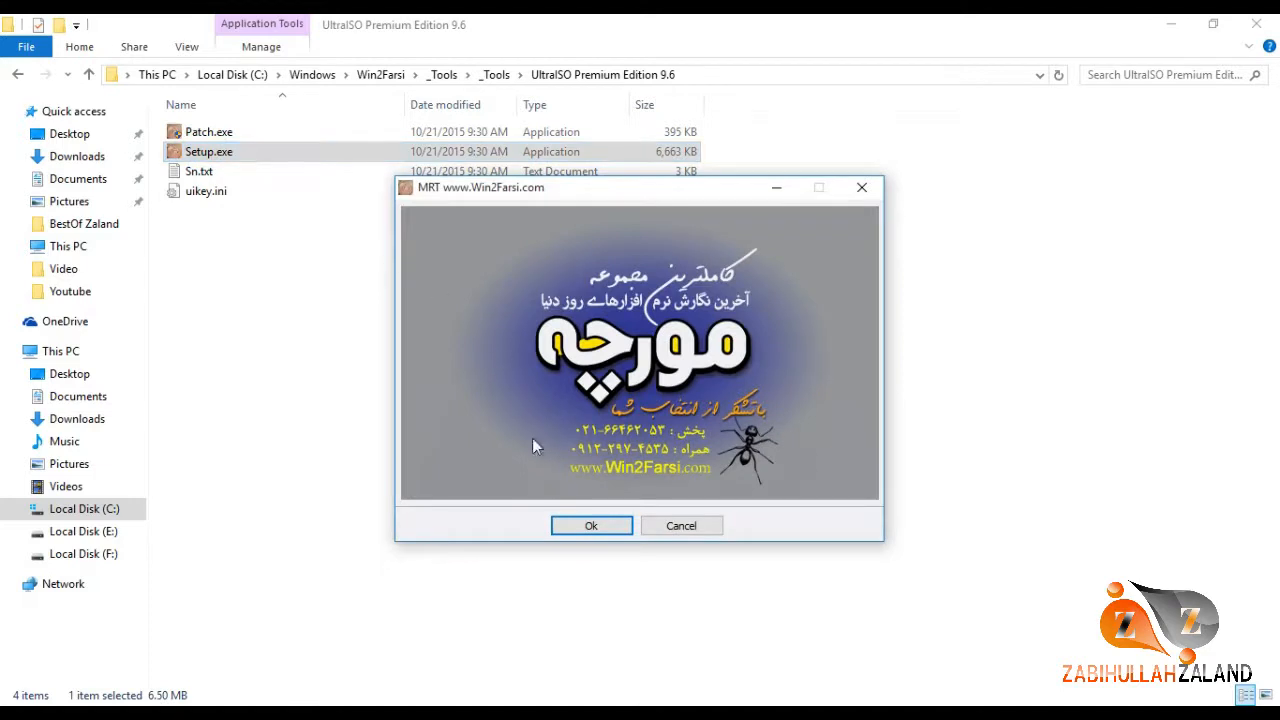
click(580, 527)
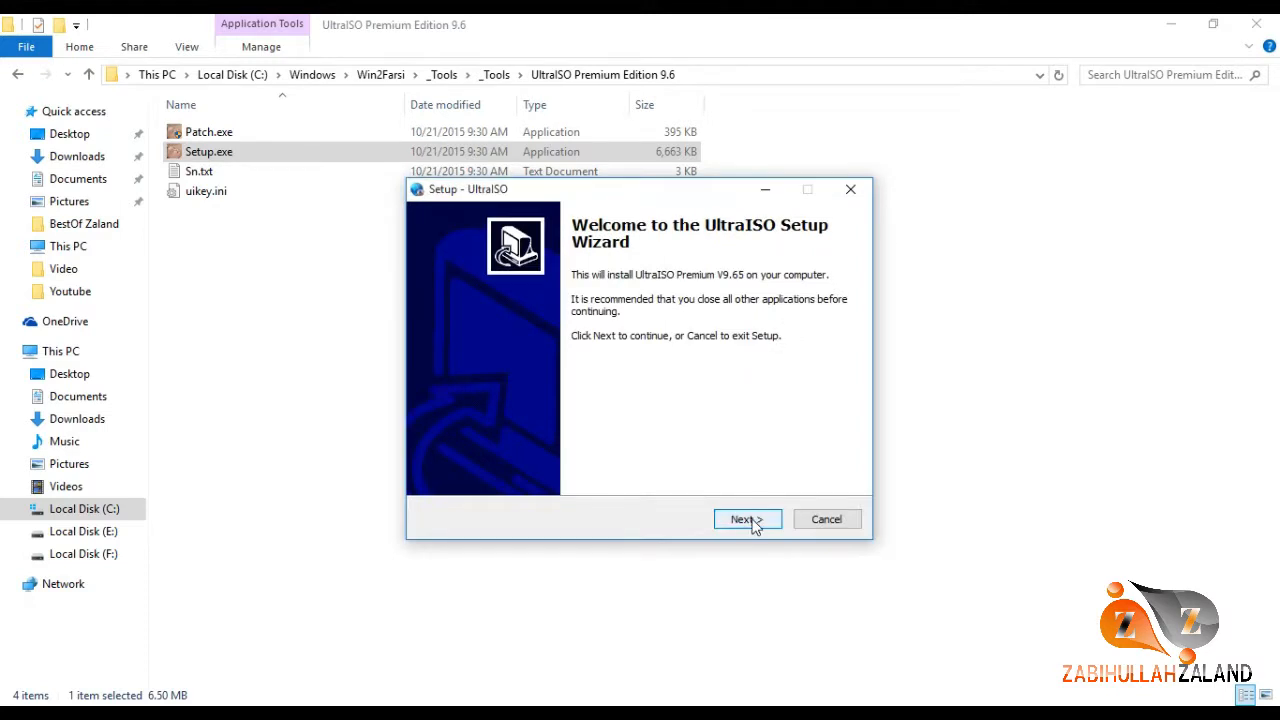
Accept the UltraISO license agreement and confirm installation into the existing folder C:\Program Files (x86)\UltraISO.
click(753, 522)
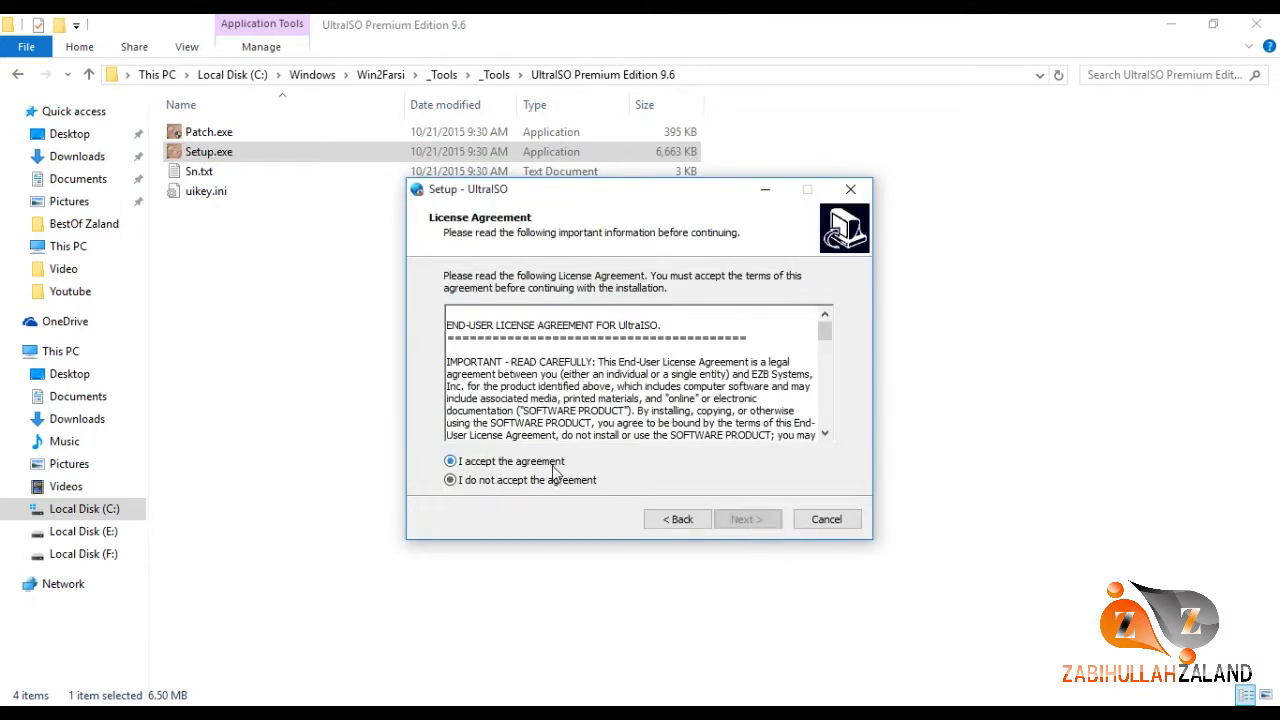
click(553, 464)
click(744, 519)
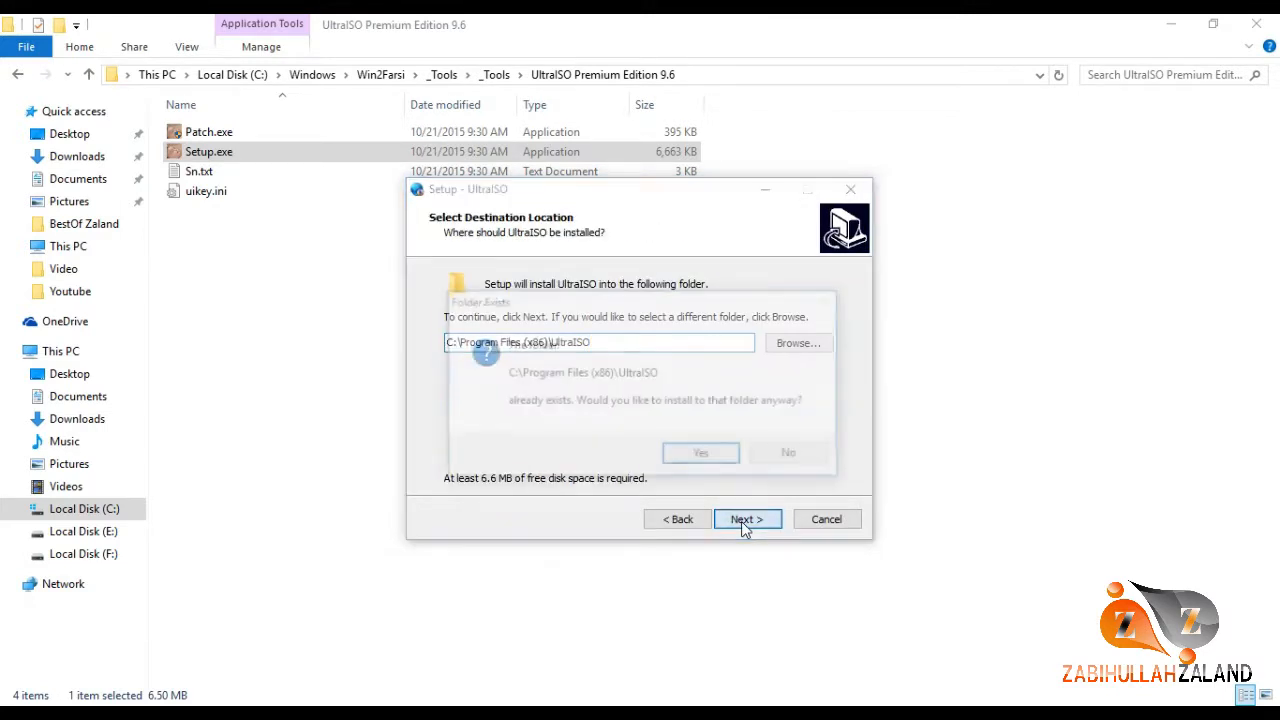
click(760, 462)
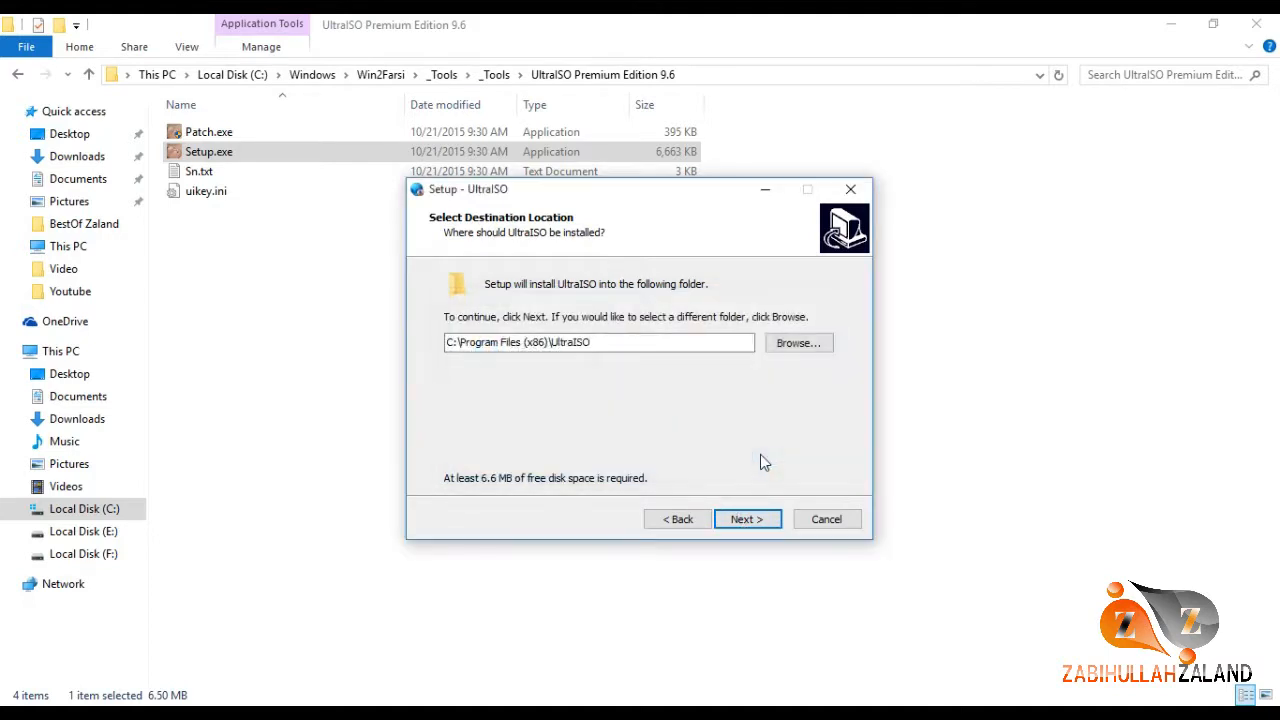
click(744, 519)
click(700, 459)
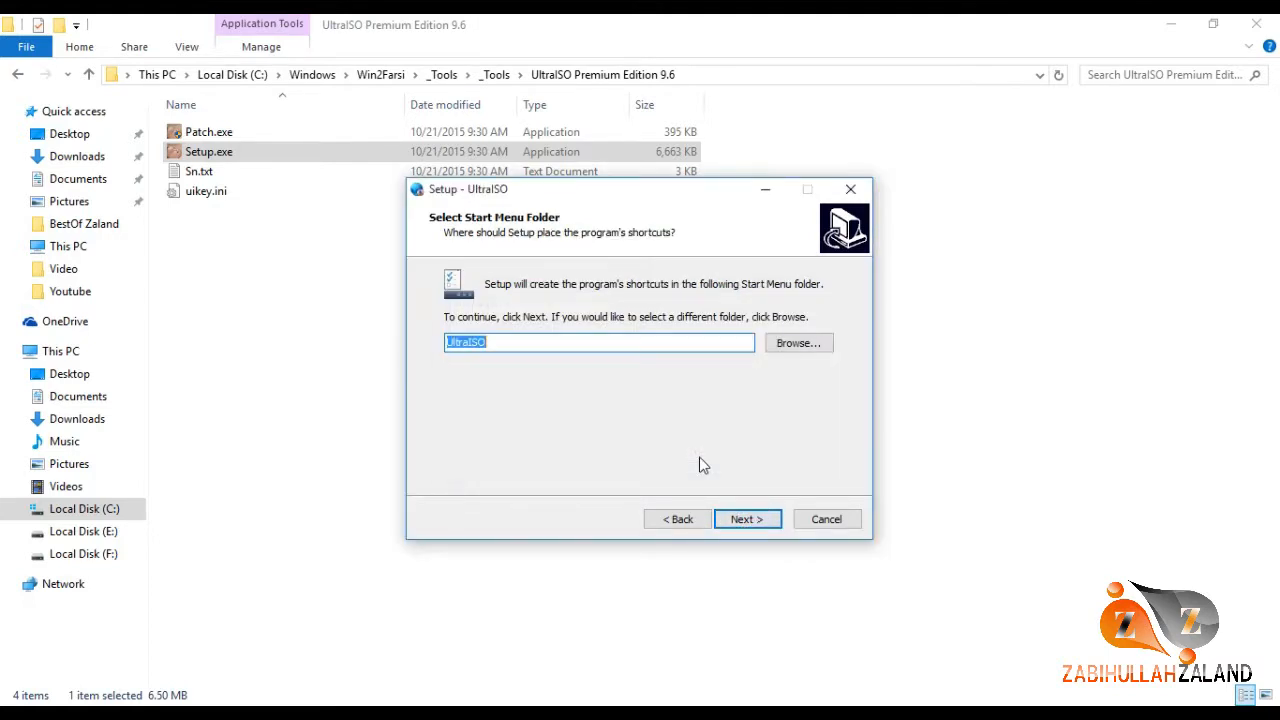
Install UltraISO with the default UltraISO Start Menu folder and all additional tasks, and finish the setup.
click(752, 521)
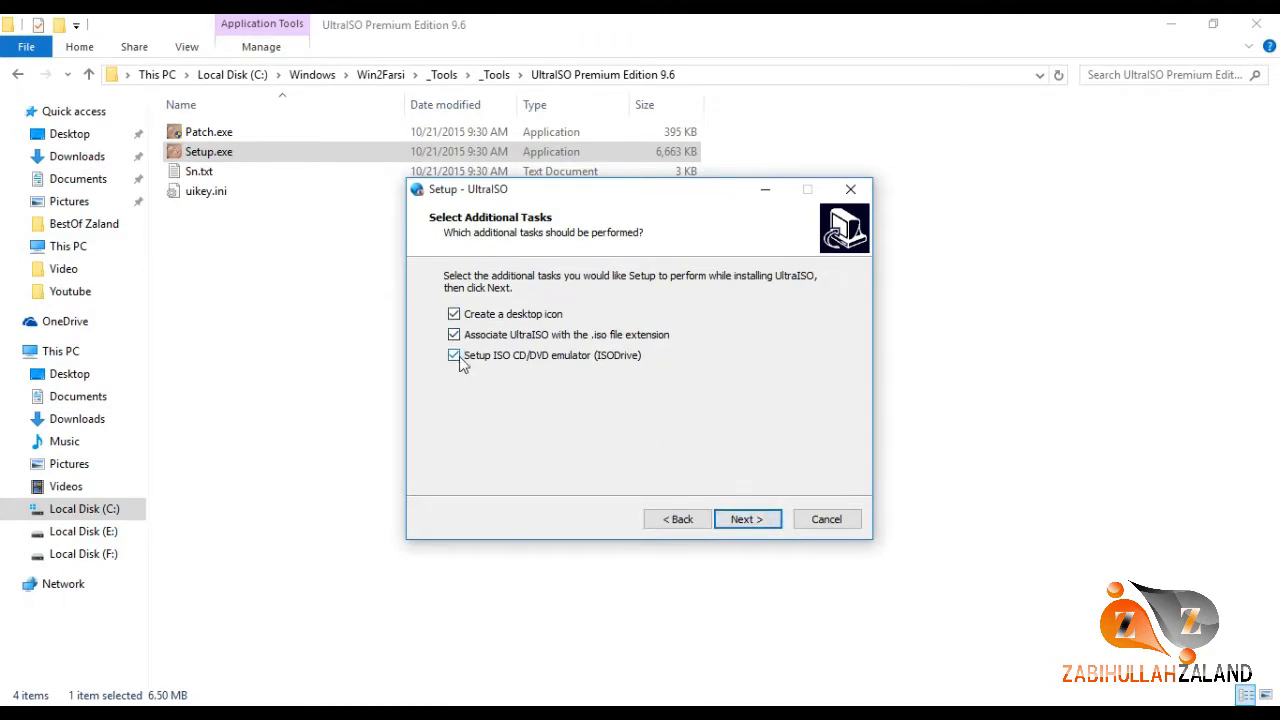
click(763, 520)
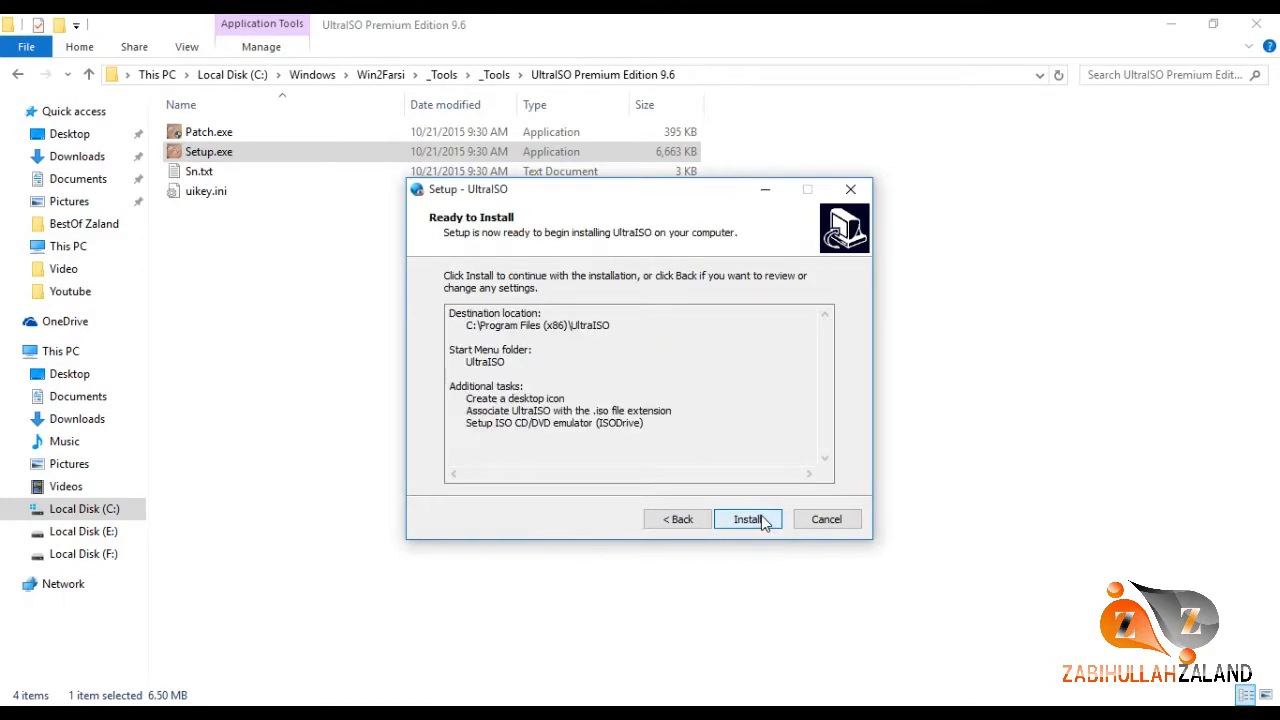
click(762, 519)
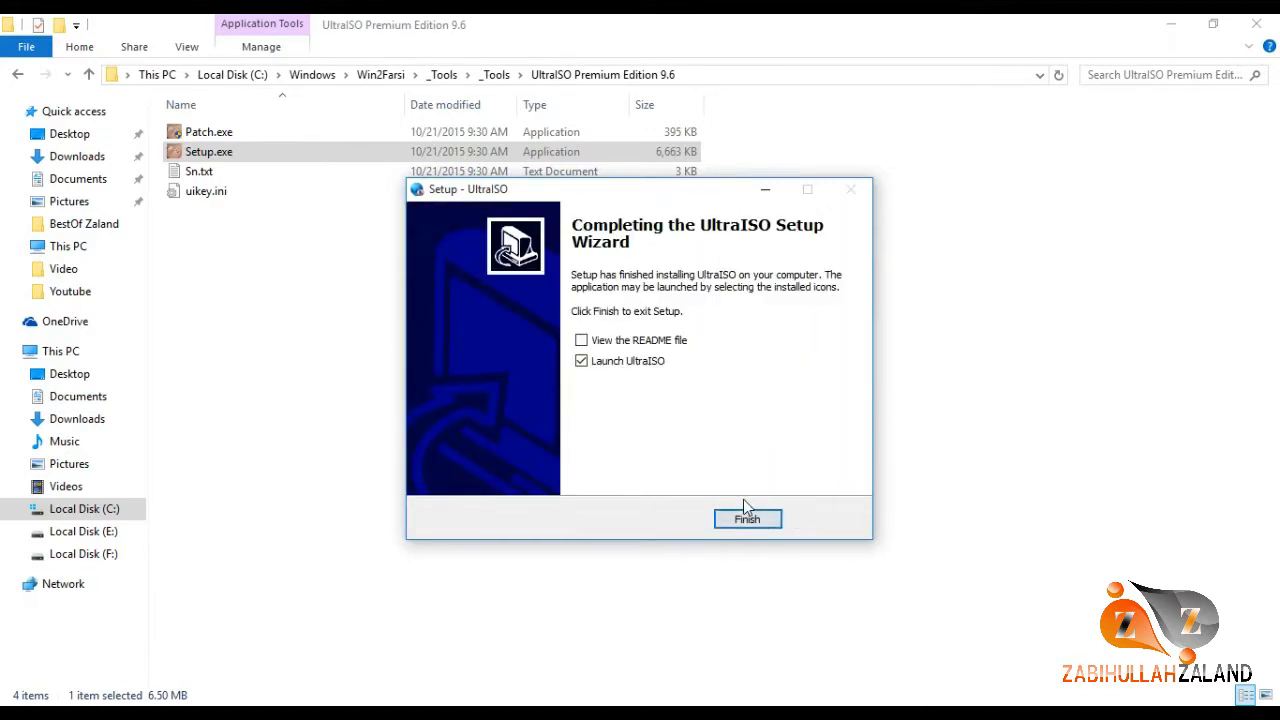
click(760, 522)
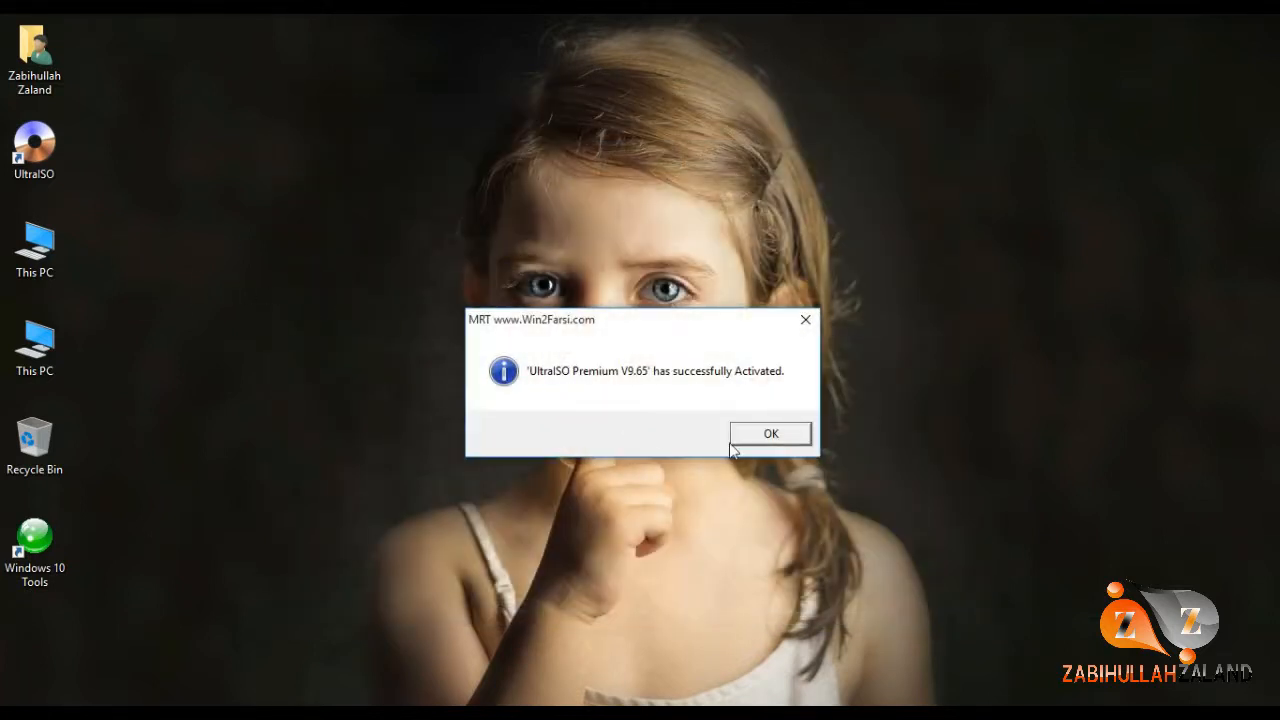
click(770, 434)
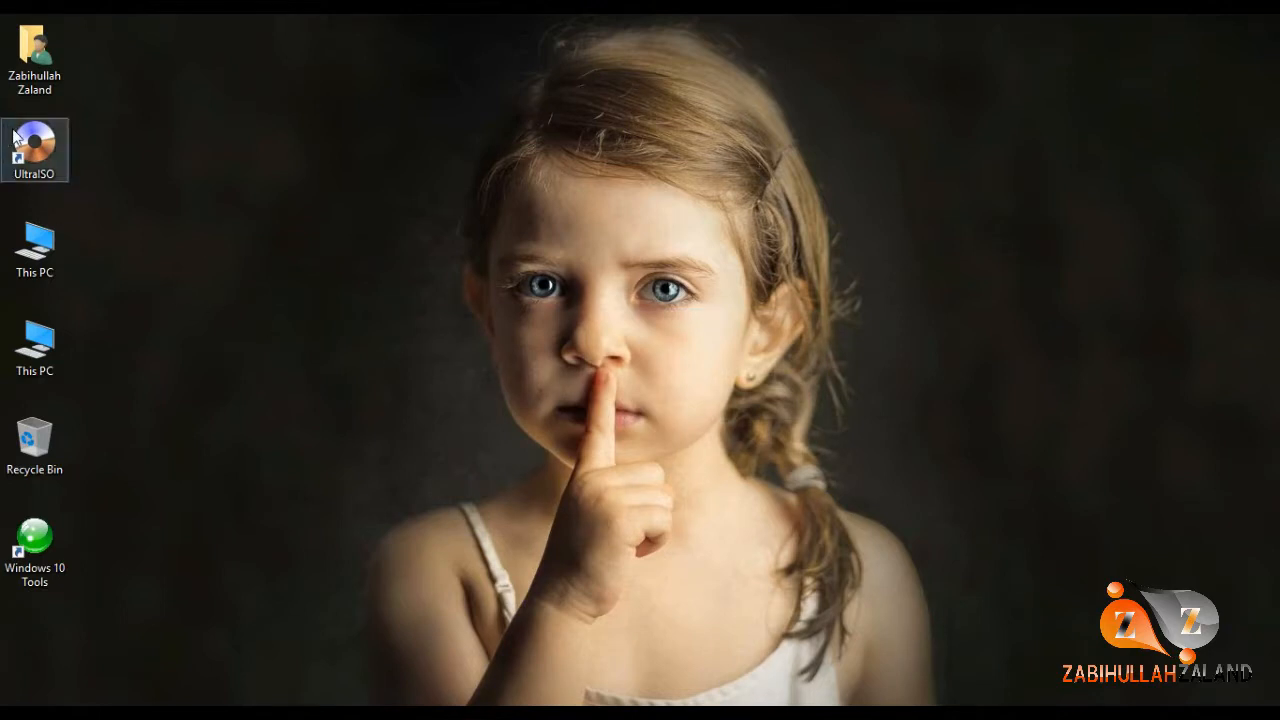
Move the UltraISO desktop shortcut below the Windows 10 Tools shortcut and refresh the desktop.
drag(14, 139, 35, 515)
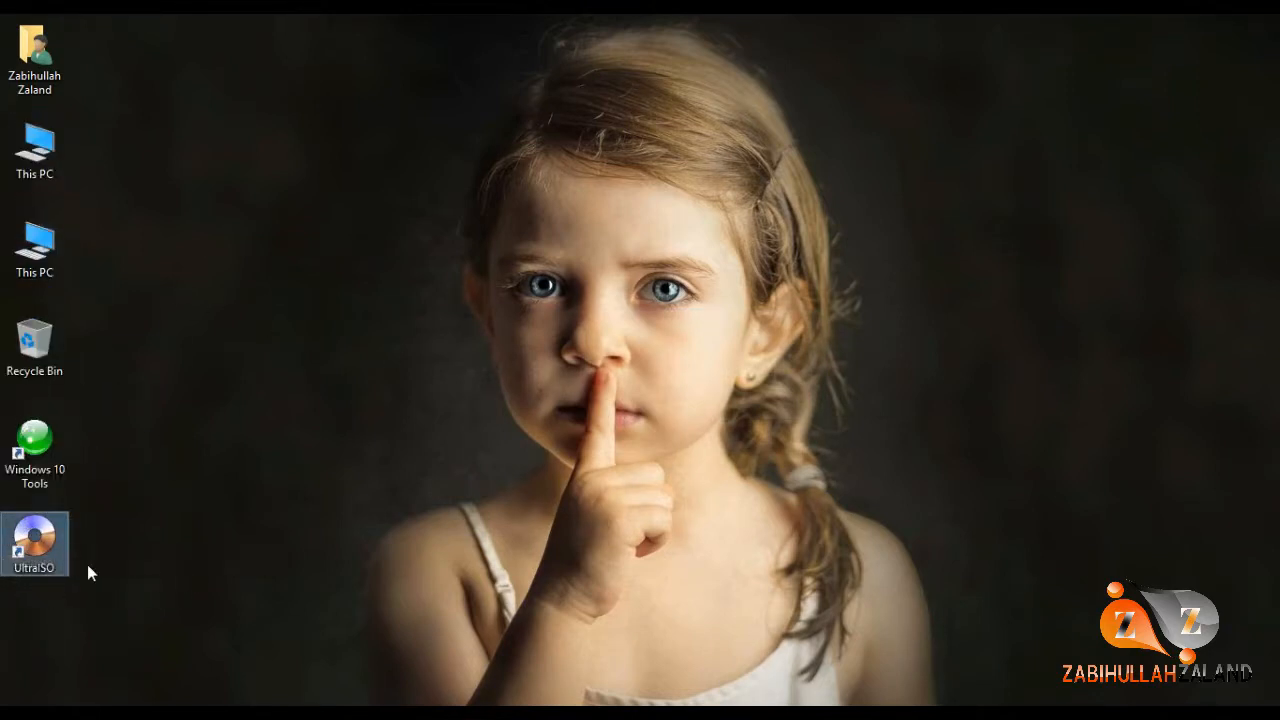
right_click(240, 186)
click(296, 257)
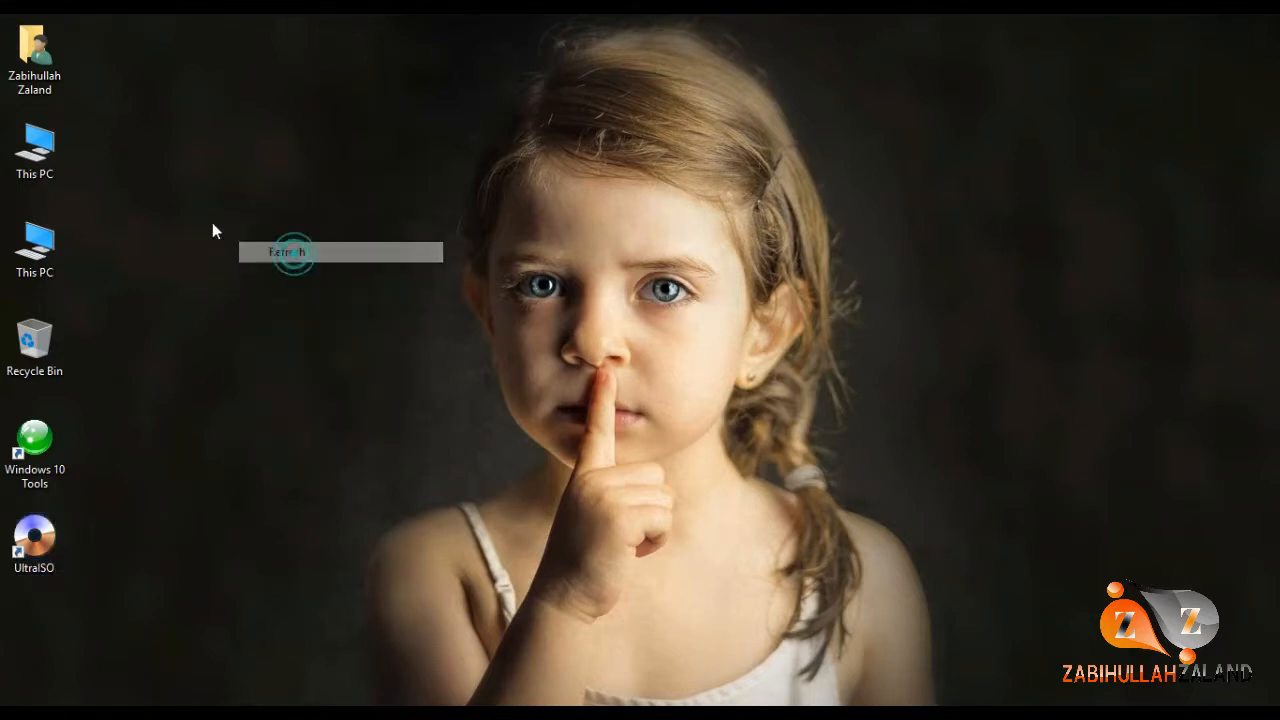
Open This PC and eject the DVD RW Drive (G:) to load a disc.
double_click(8, 160)
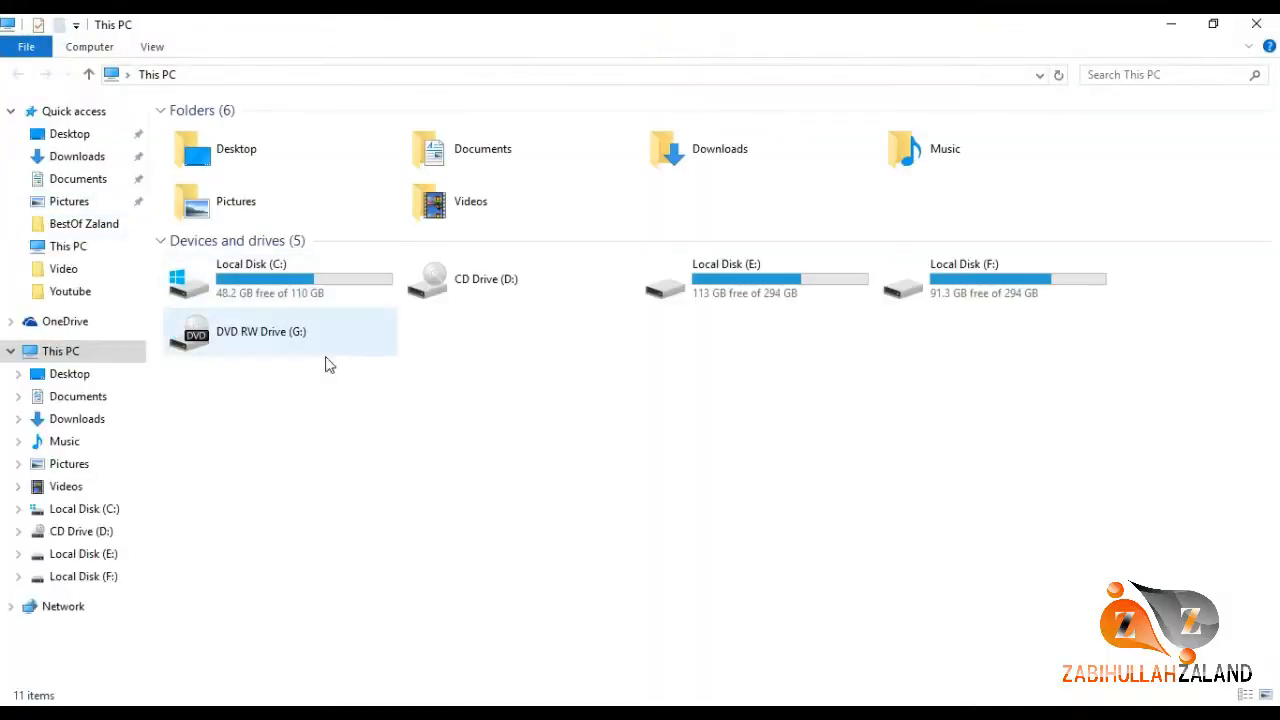
right_click(239, 332)
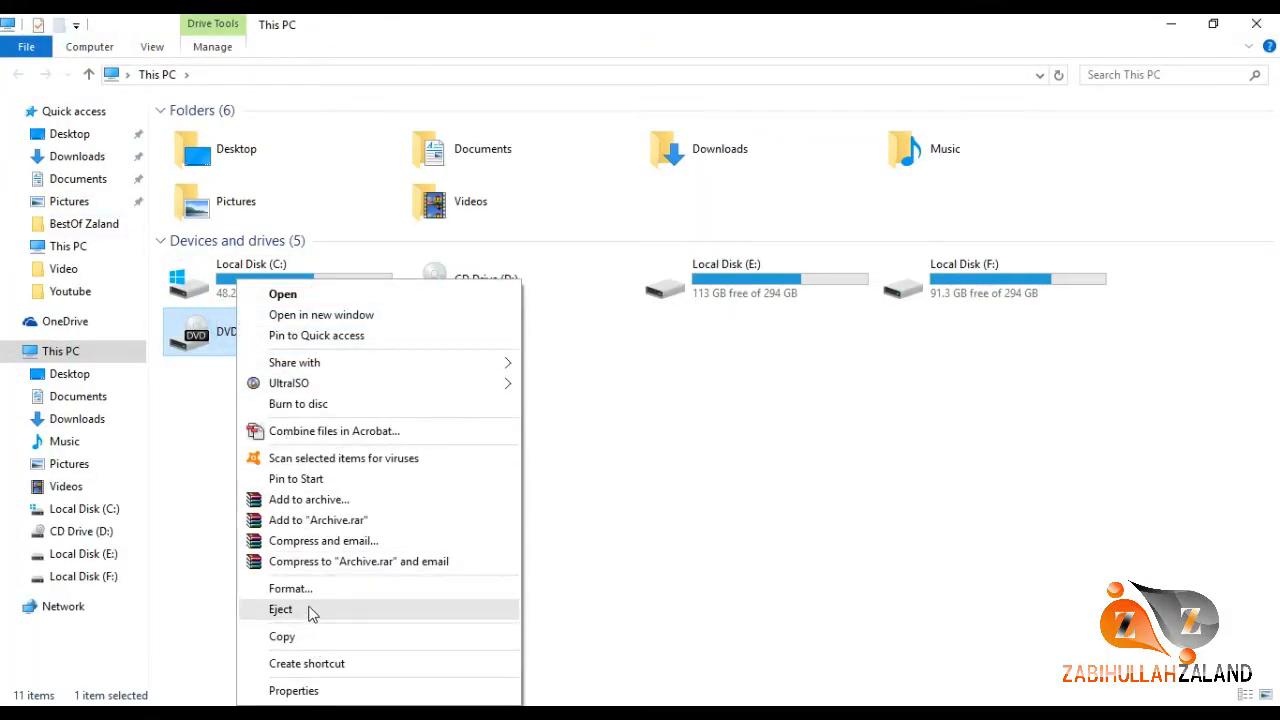
click(311, 609)
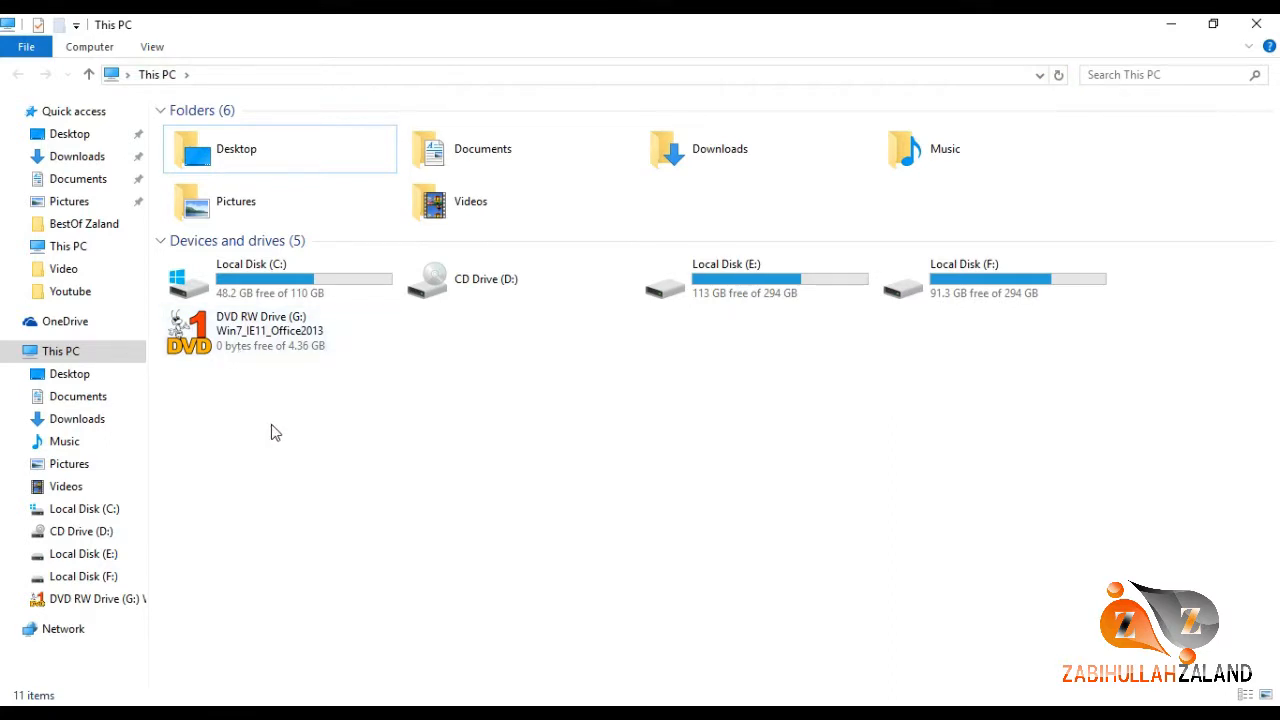
Start creating a CD/DVD image with UltraISO from the Win7_IE11_Office2013 disc in DVD RW Drive (G:).
click(207, 332)
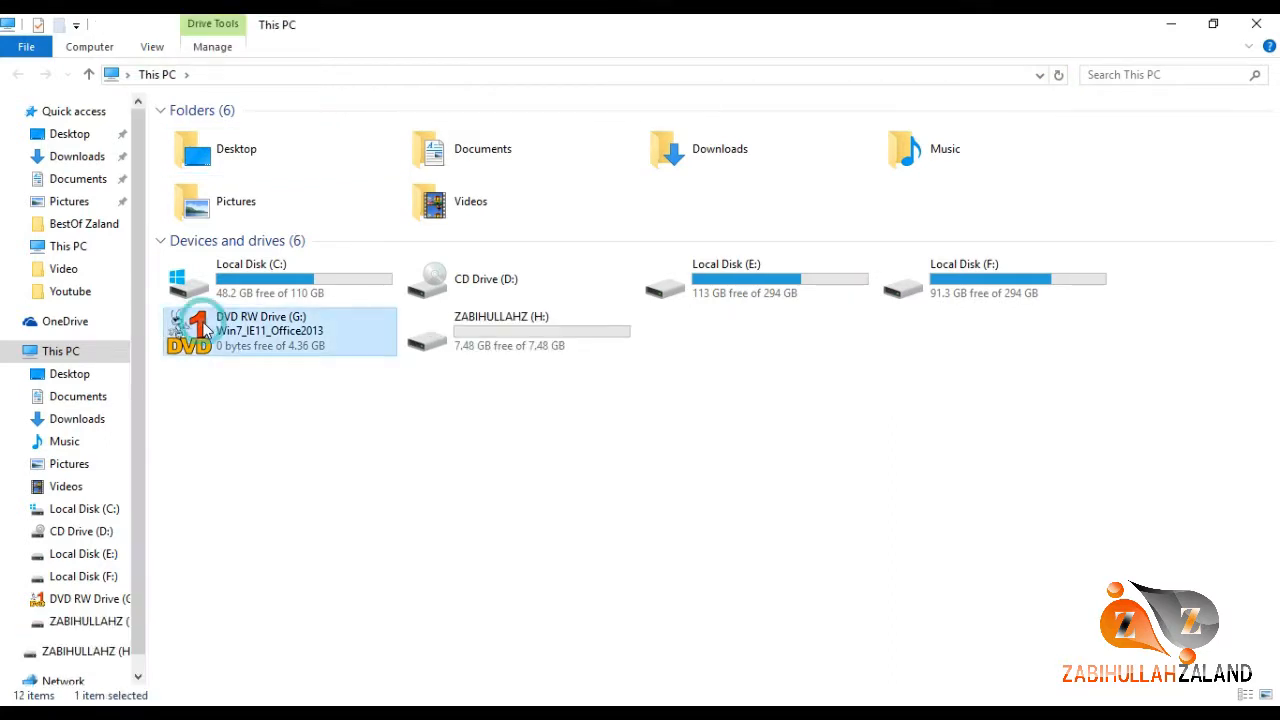
right_click(207, 332)
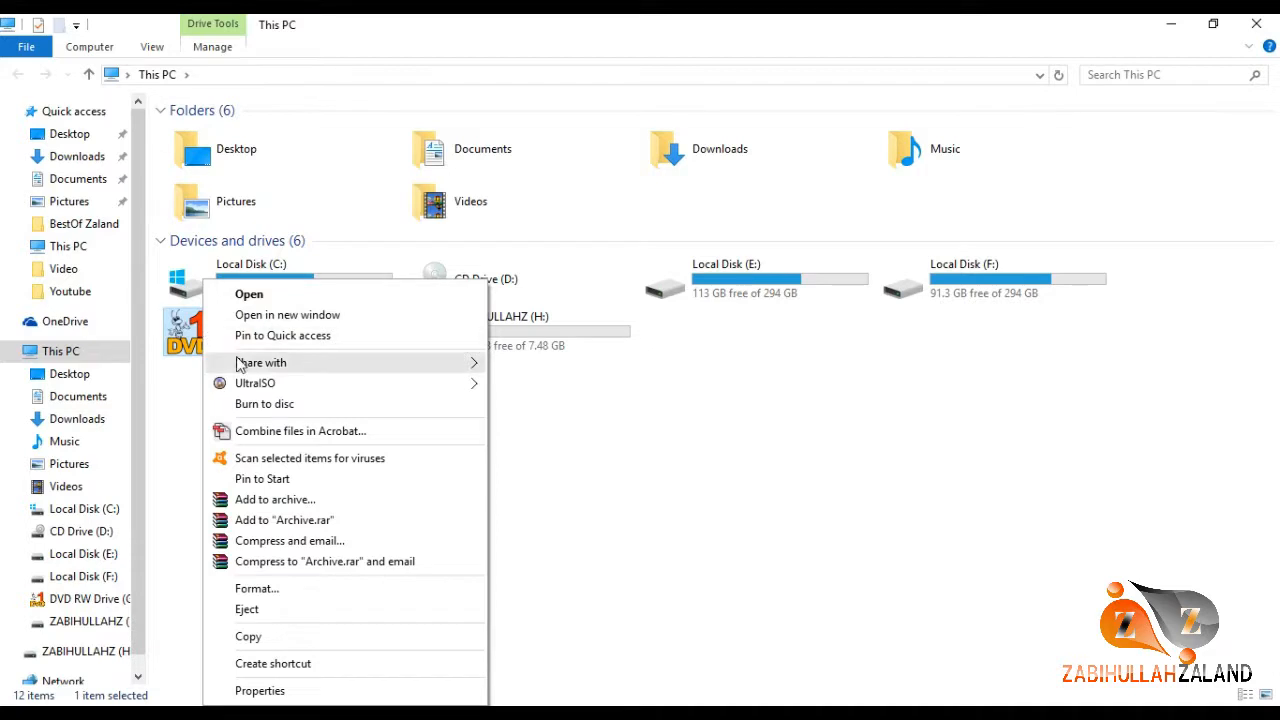
mouse_move(258, 386)
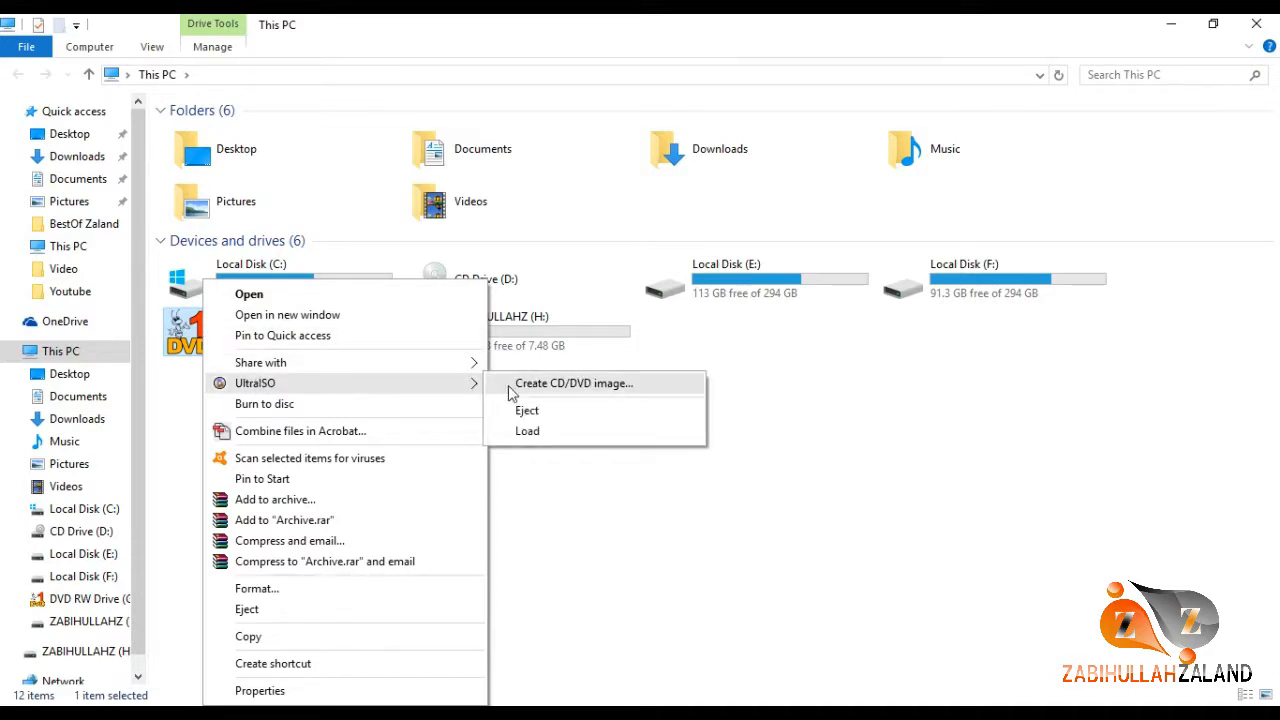
click(600, 388)
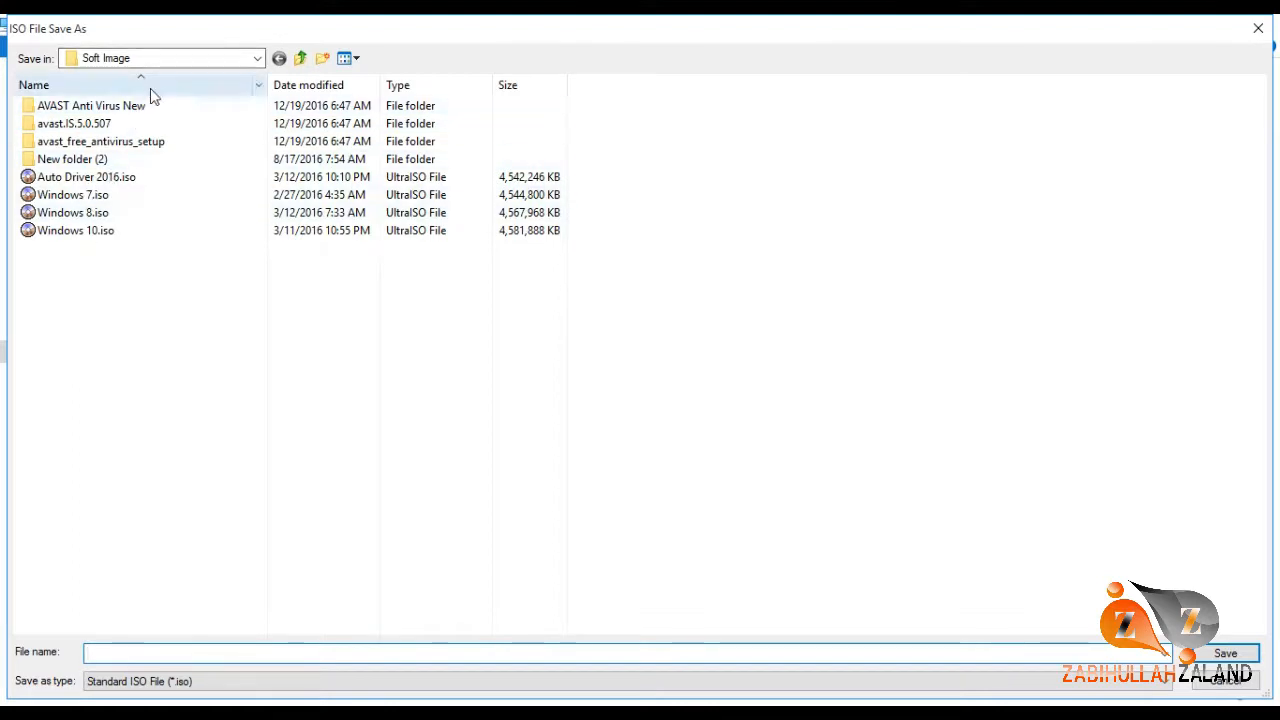
Save the disc image to the Desktop as a standard ISO file named Windows7.
click(257, 58)
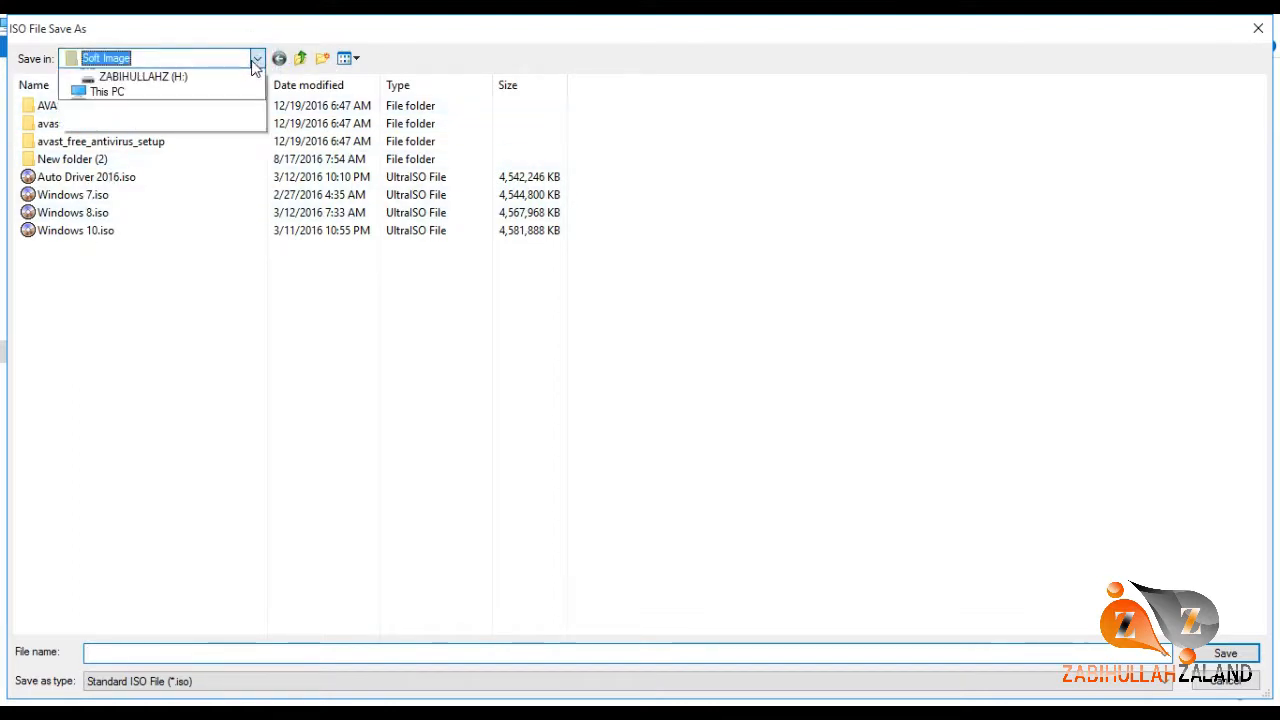
click(100, 92)
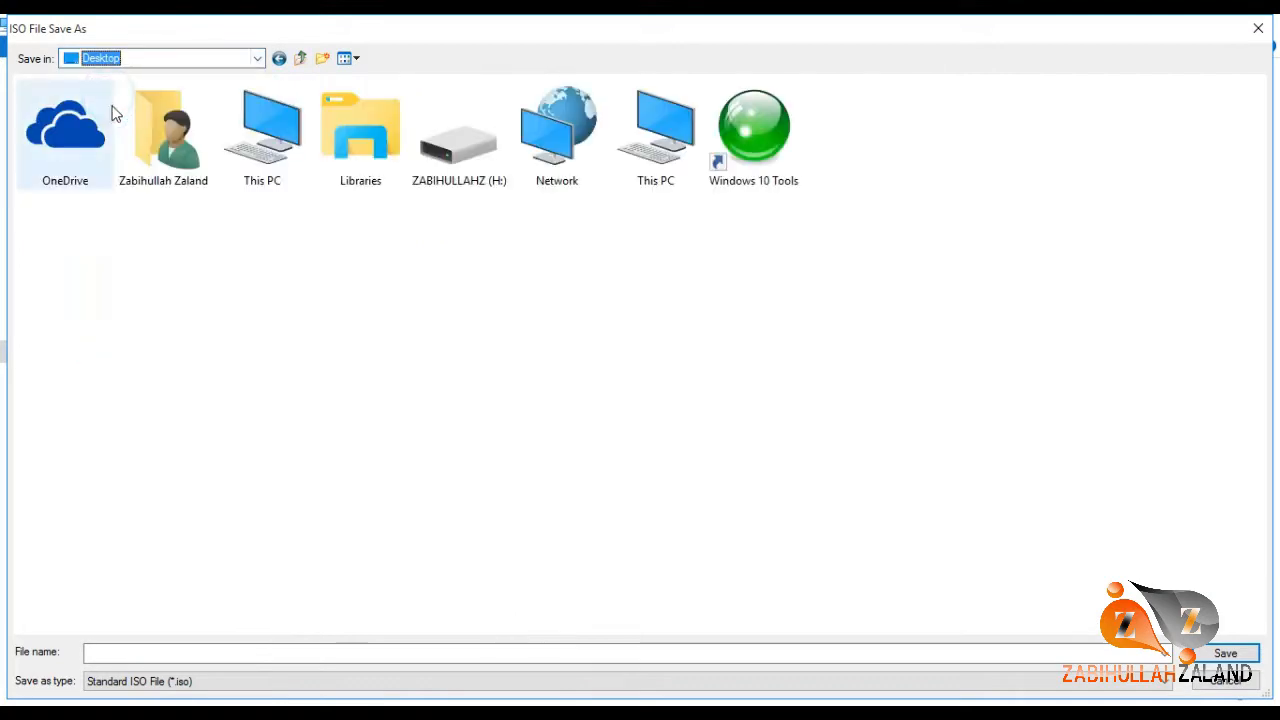
click(248, 652)
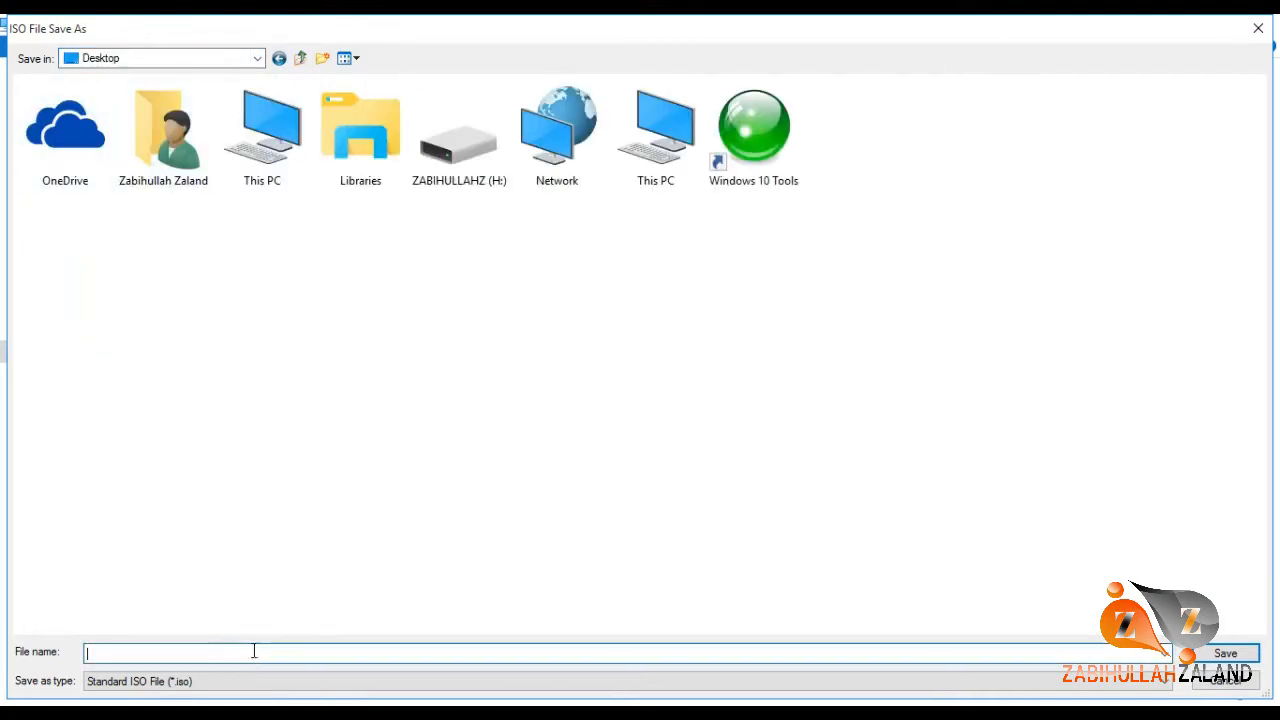
text(W)
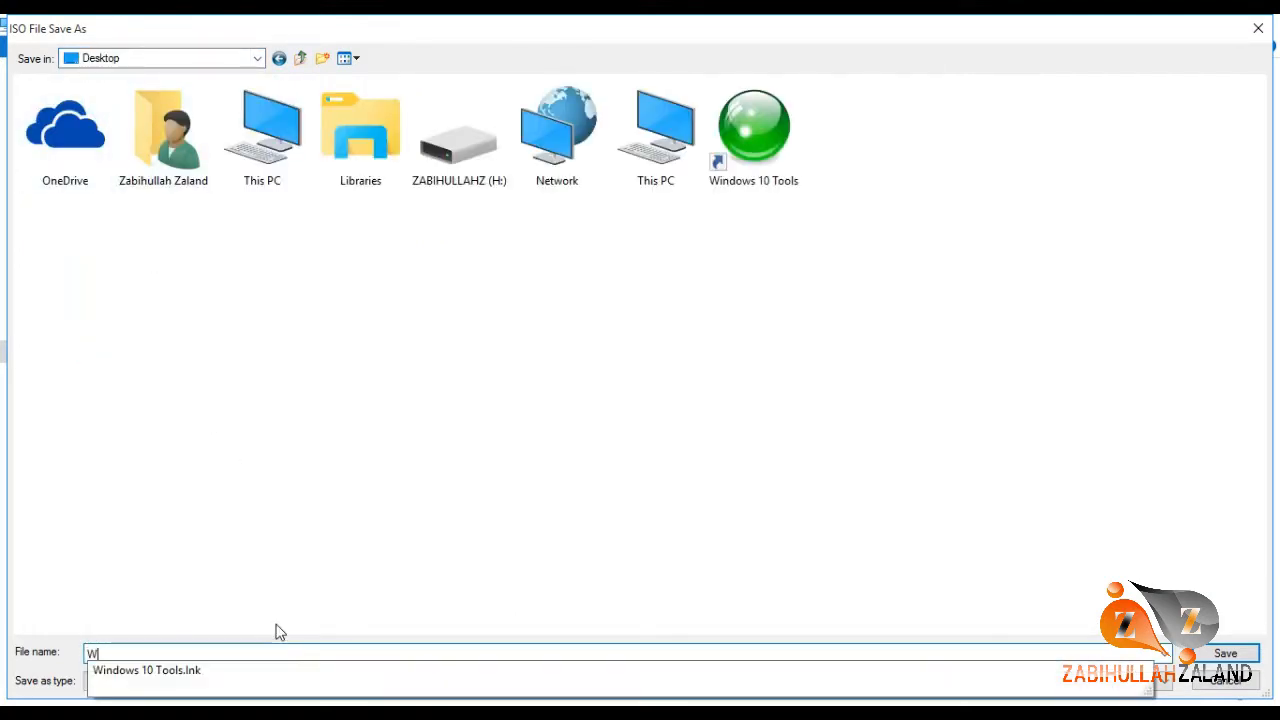
text(i)
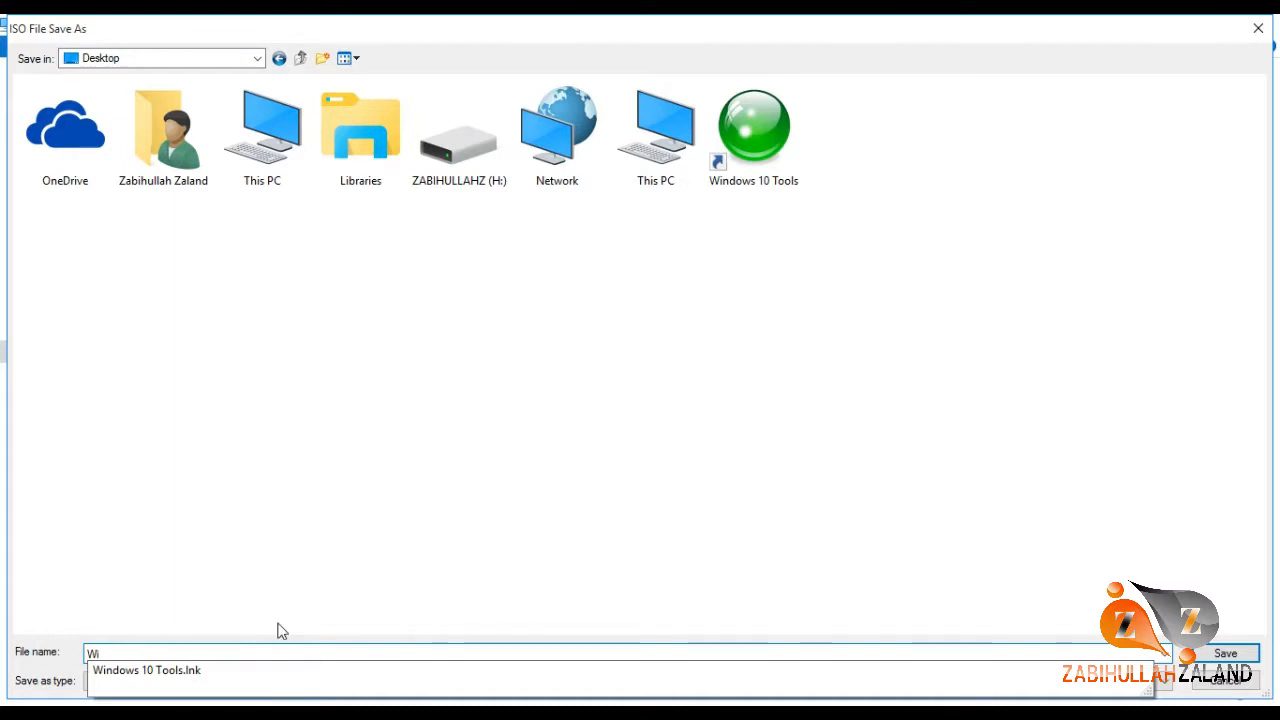
text(nd)
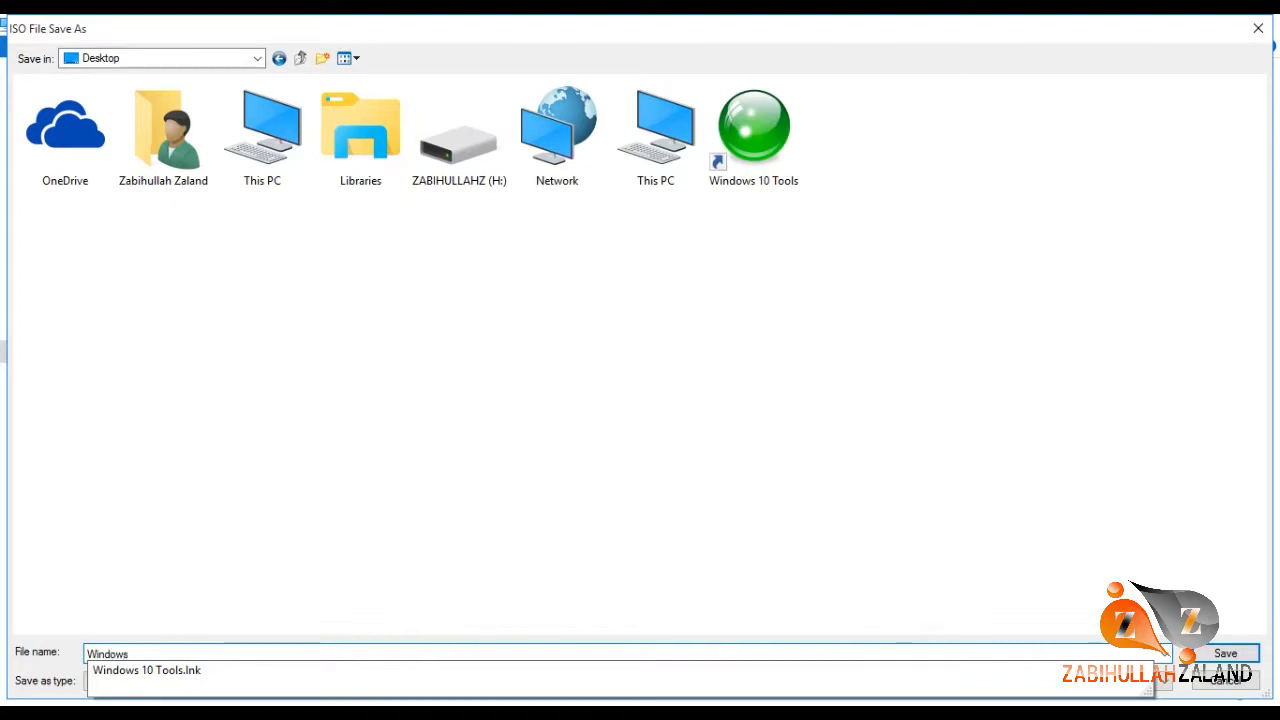
text(ows7)
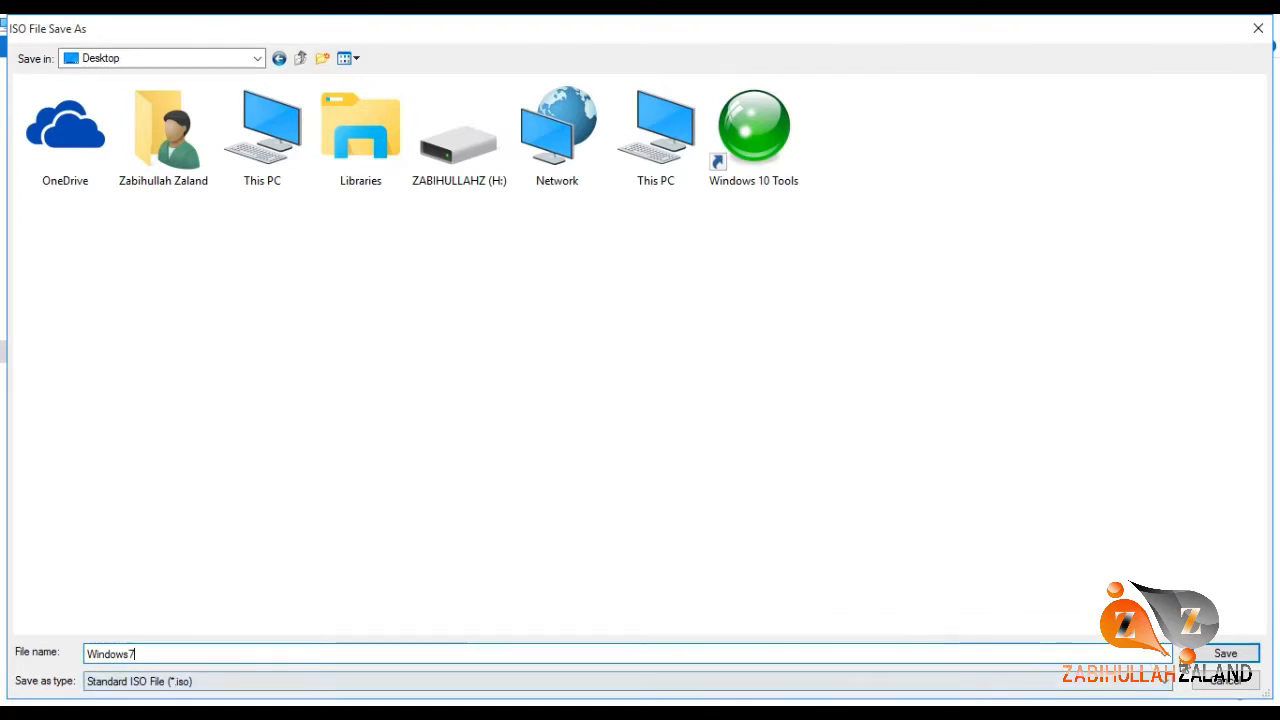
click(1220, 656)
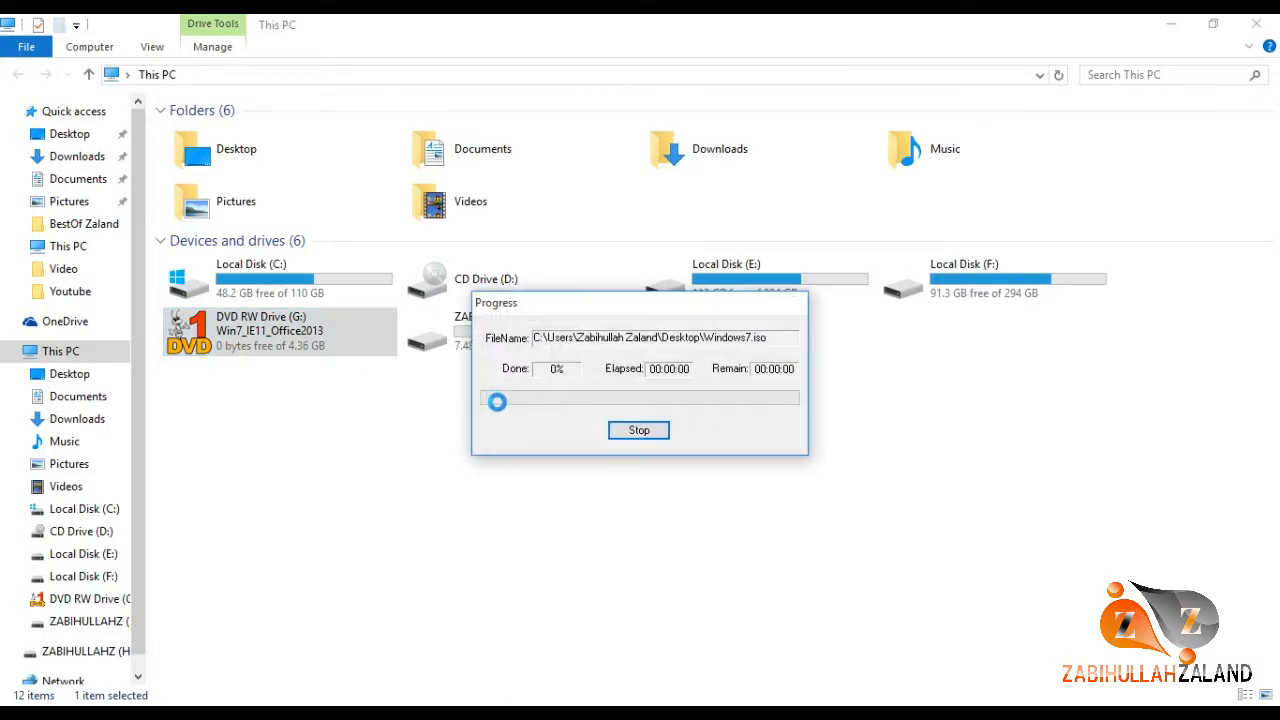
Close the This PC window, and open the UltraISO main window for a look before closing it.
click(1256, 23)
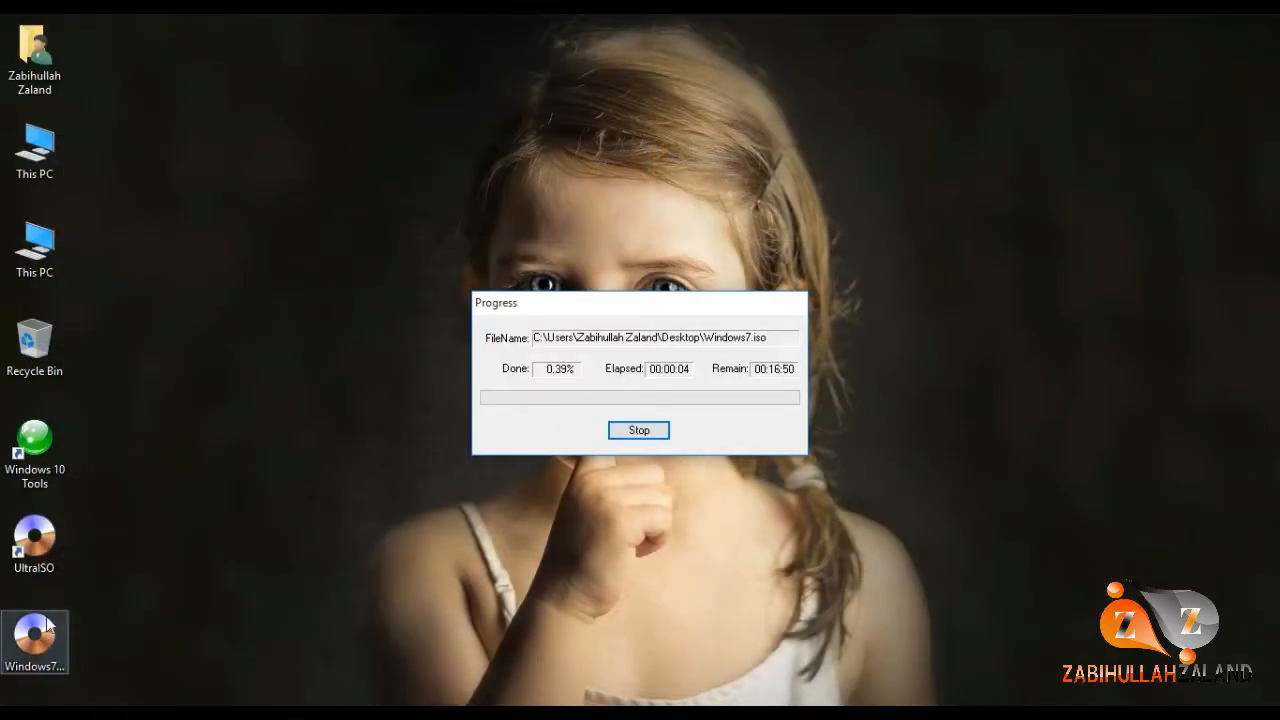
click(42, 555)
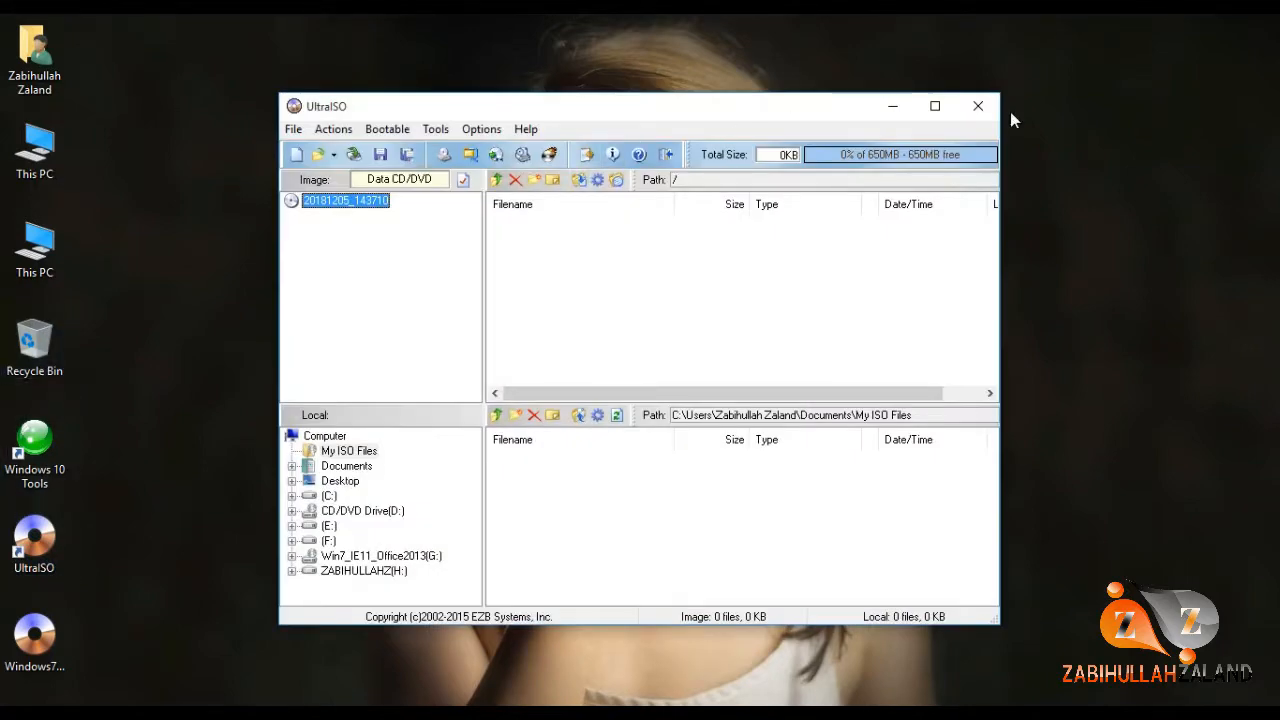
click(978, 106)
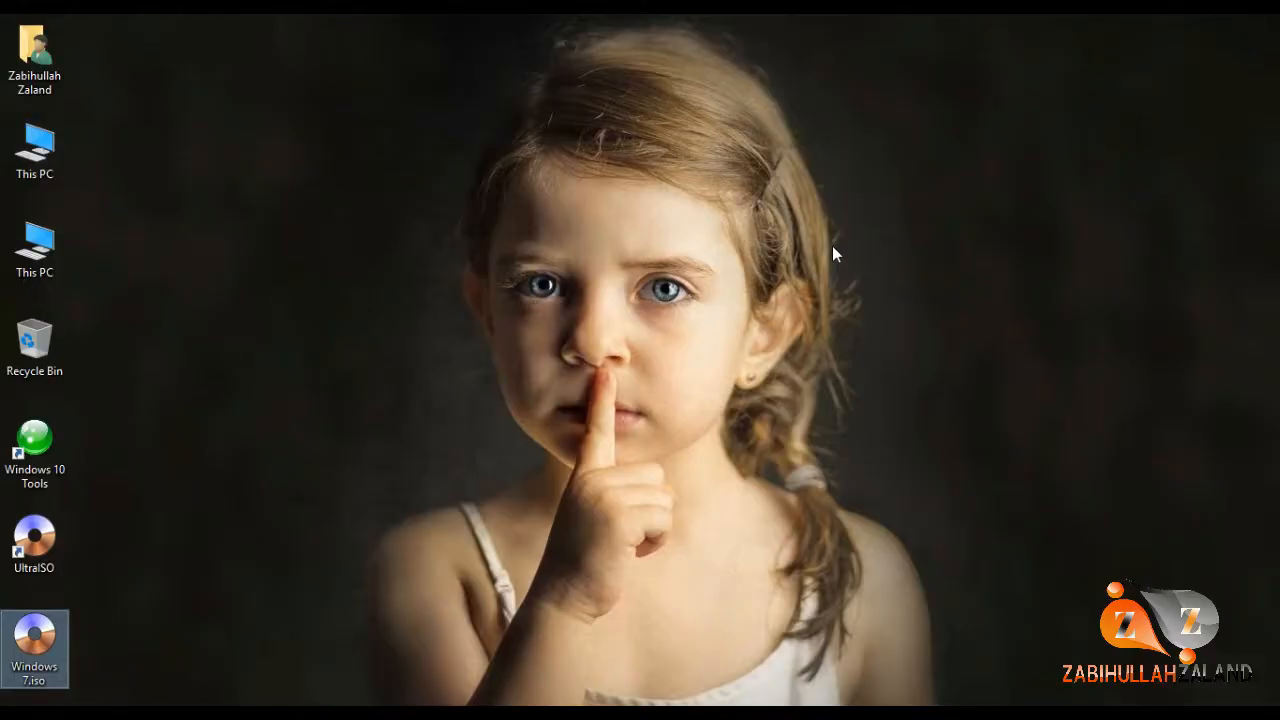
Refresh the desktop containing the Windows 7 ISO file.
right_click(832, 246)
click(851, 321)
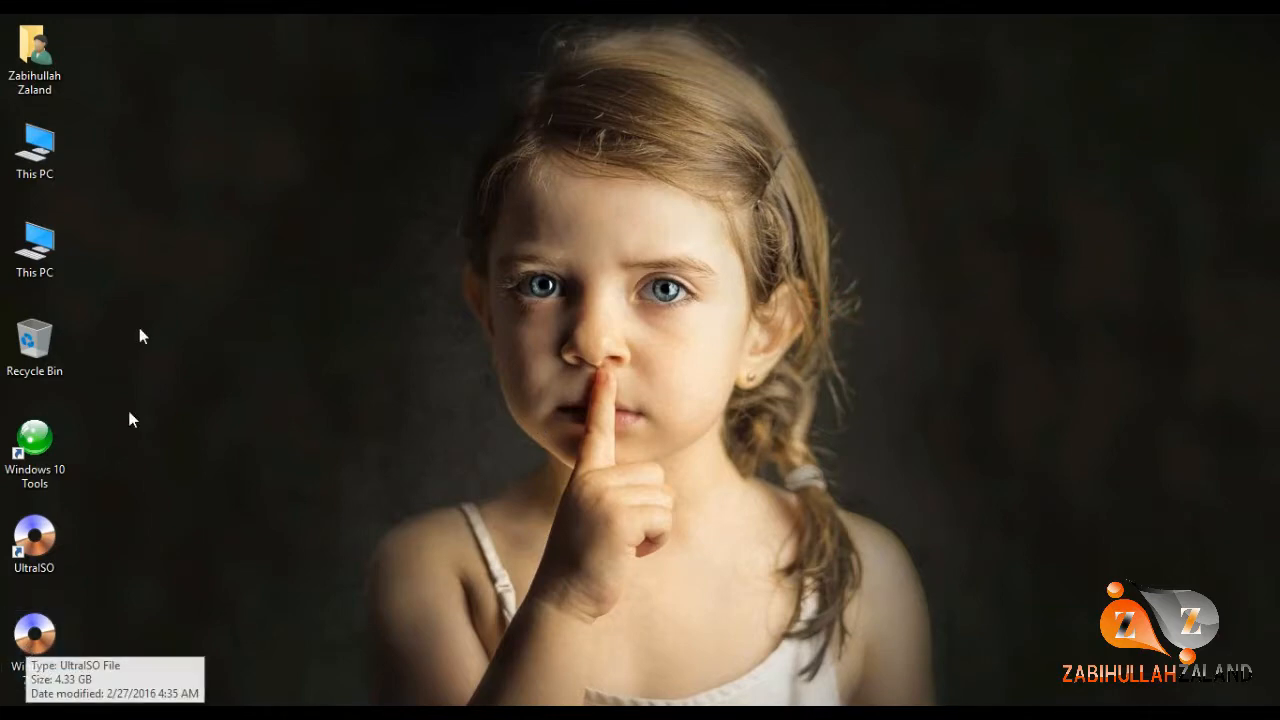
Look over the available drives in This PC, close its window and refresh the desktop.
double_click(36, 165)
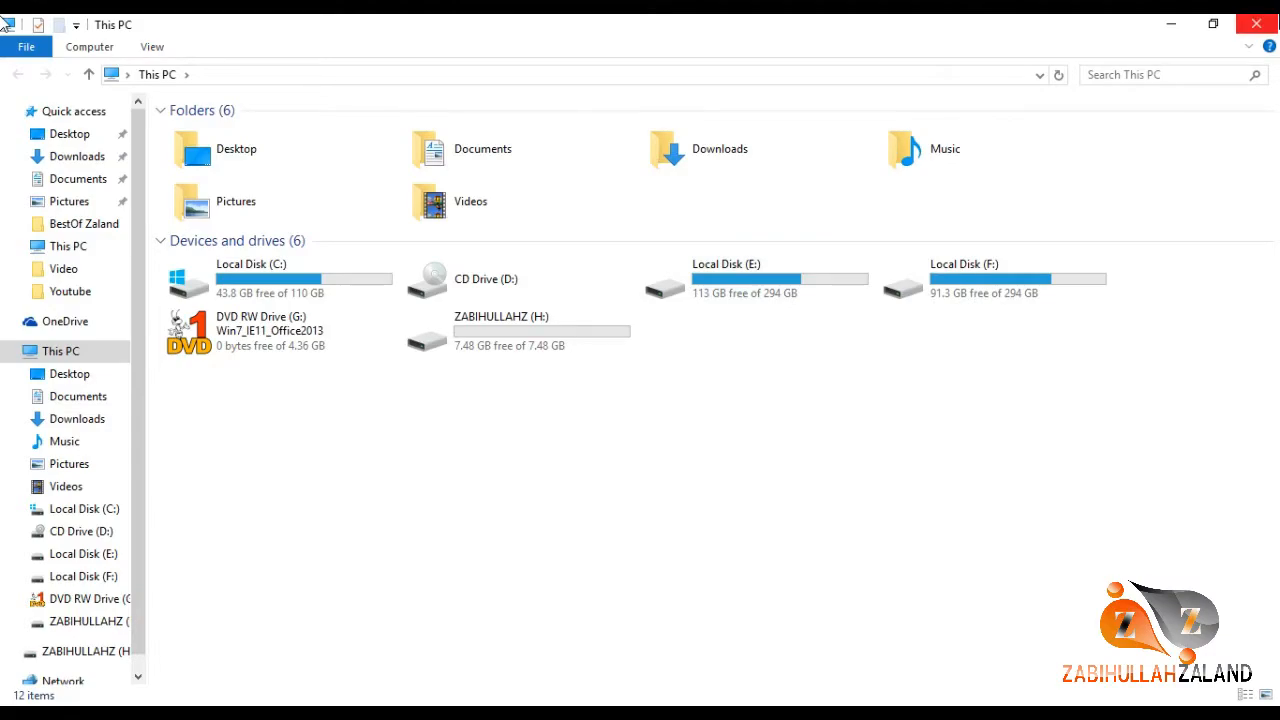
click(1256, 23)
right_click(453, 135)
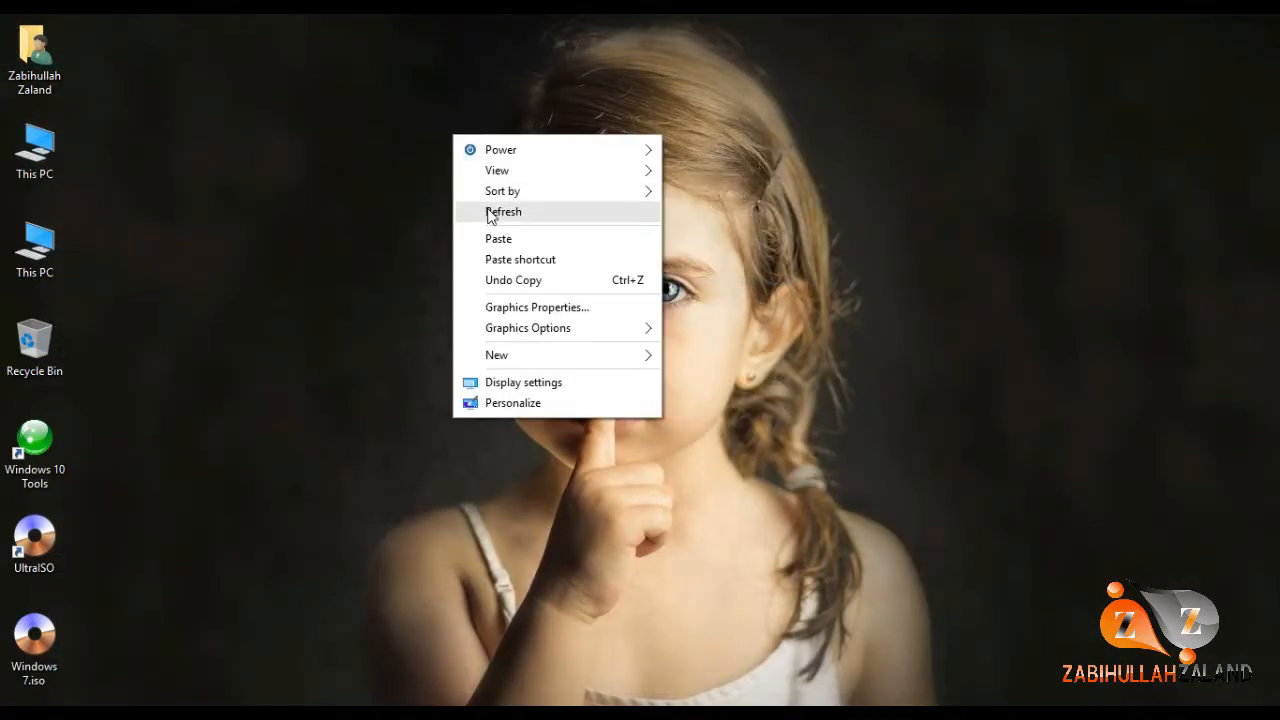
click(490, 212)
Open the Windows 7.iso file from the desktop with UltraISO.
click(42, 647)
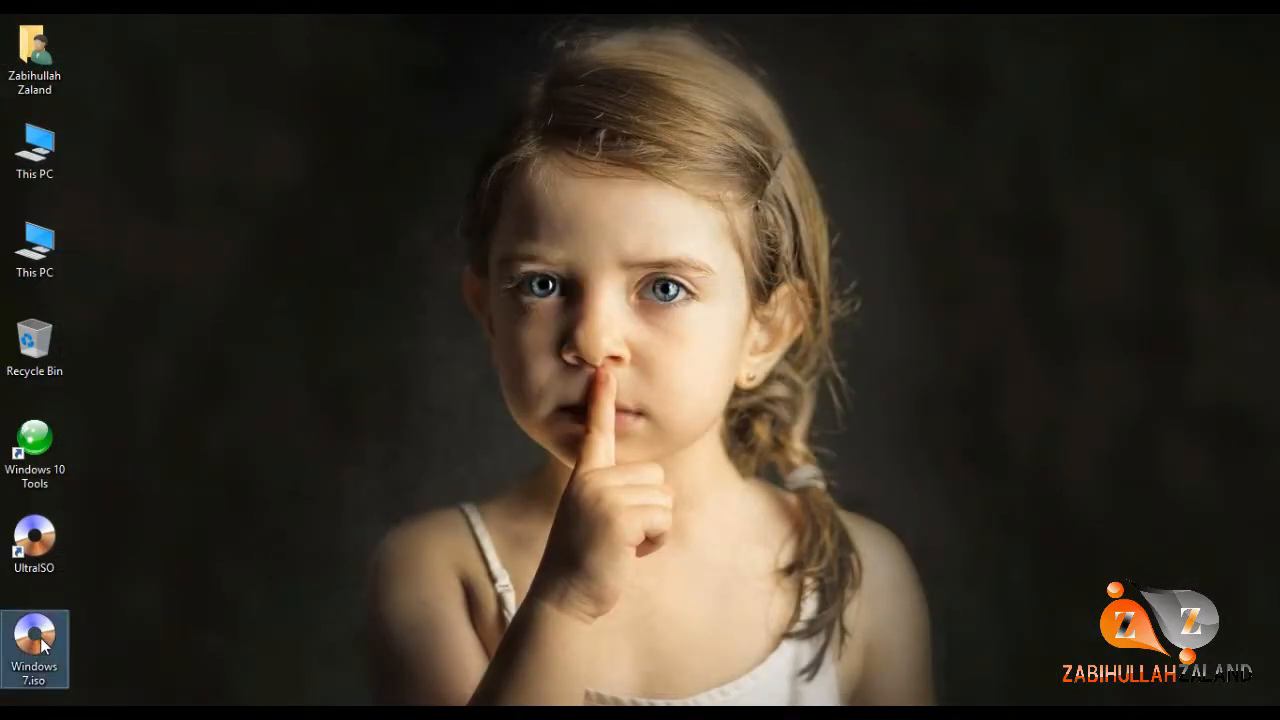
right_click(42, 641)
right_click(28, 639)
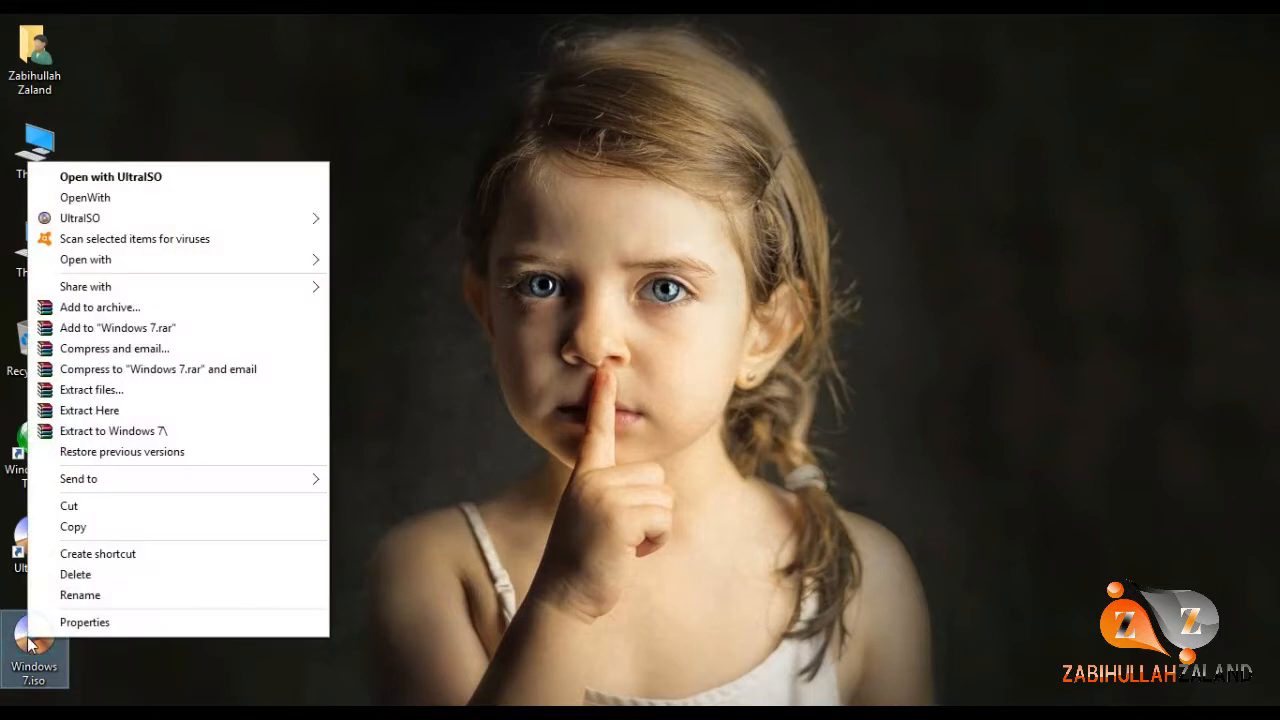
click(127, 177)
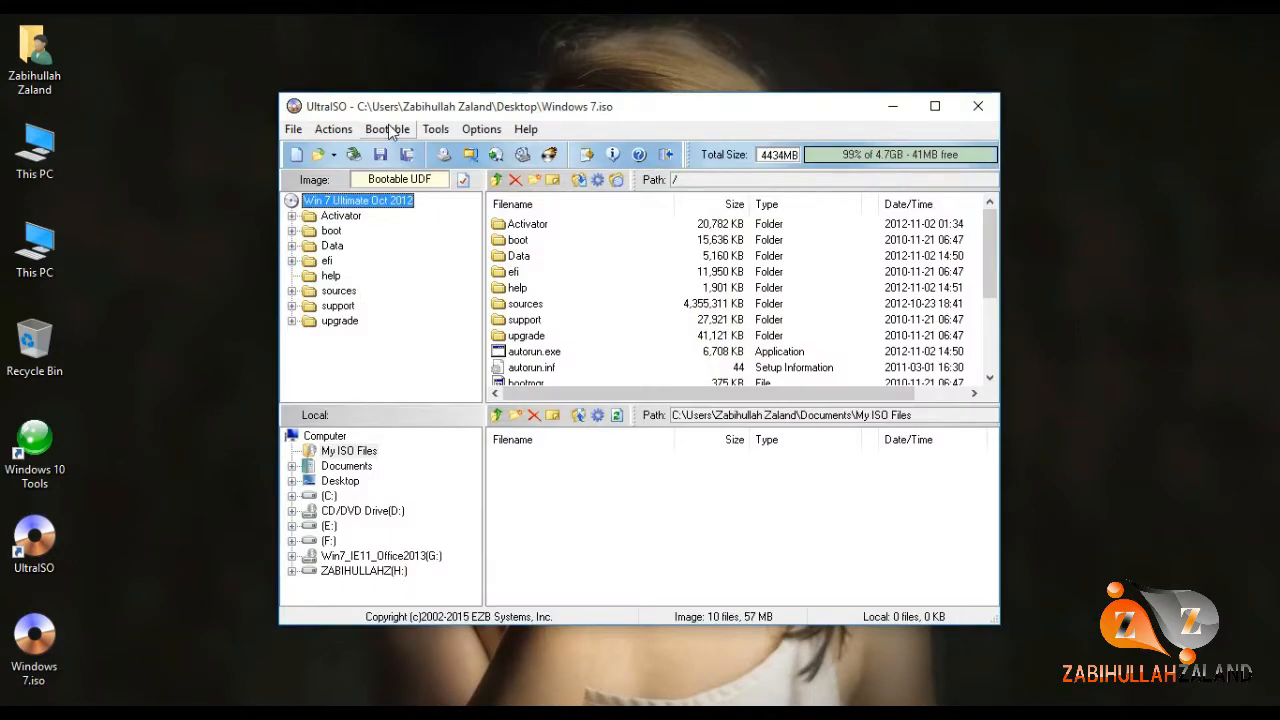
Start writing a bootable disk image and quick-format the USB drive (H:) as FAT32 with a 4096-byte allocation unit size.
click(390, 130)
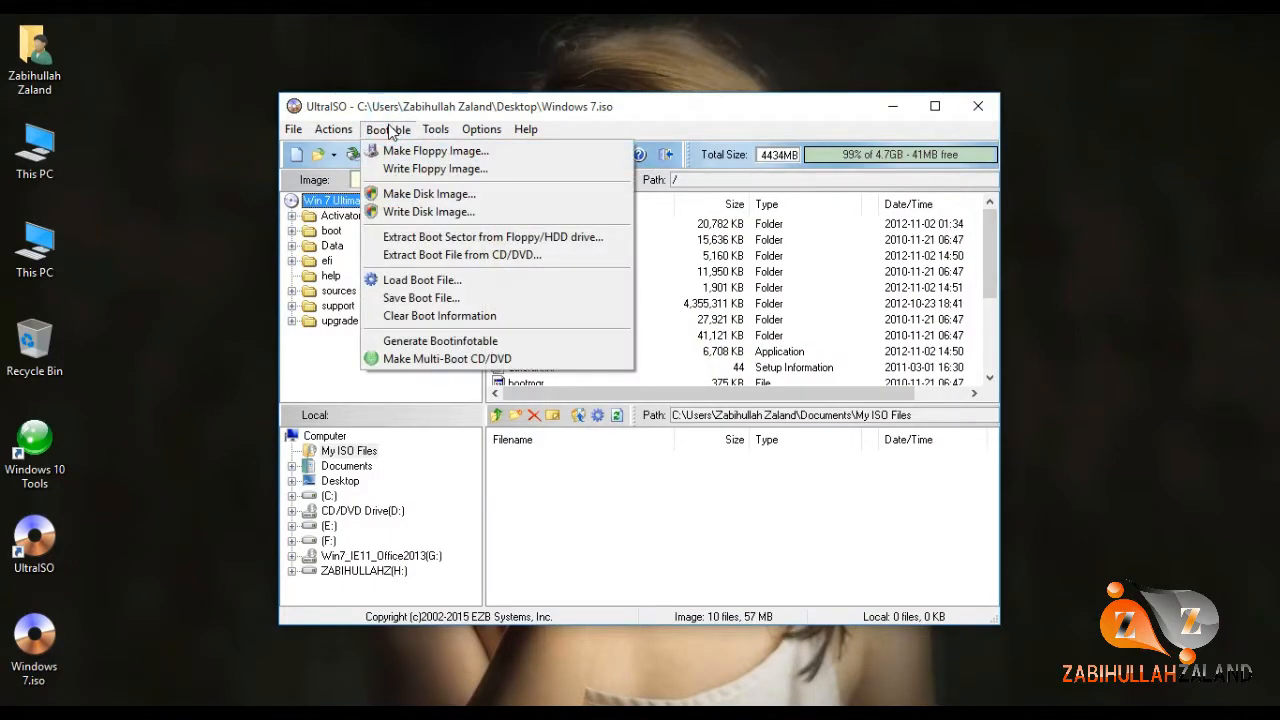
click(416, 212)
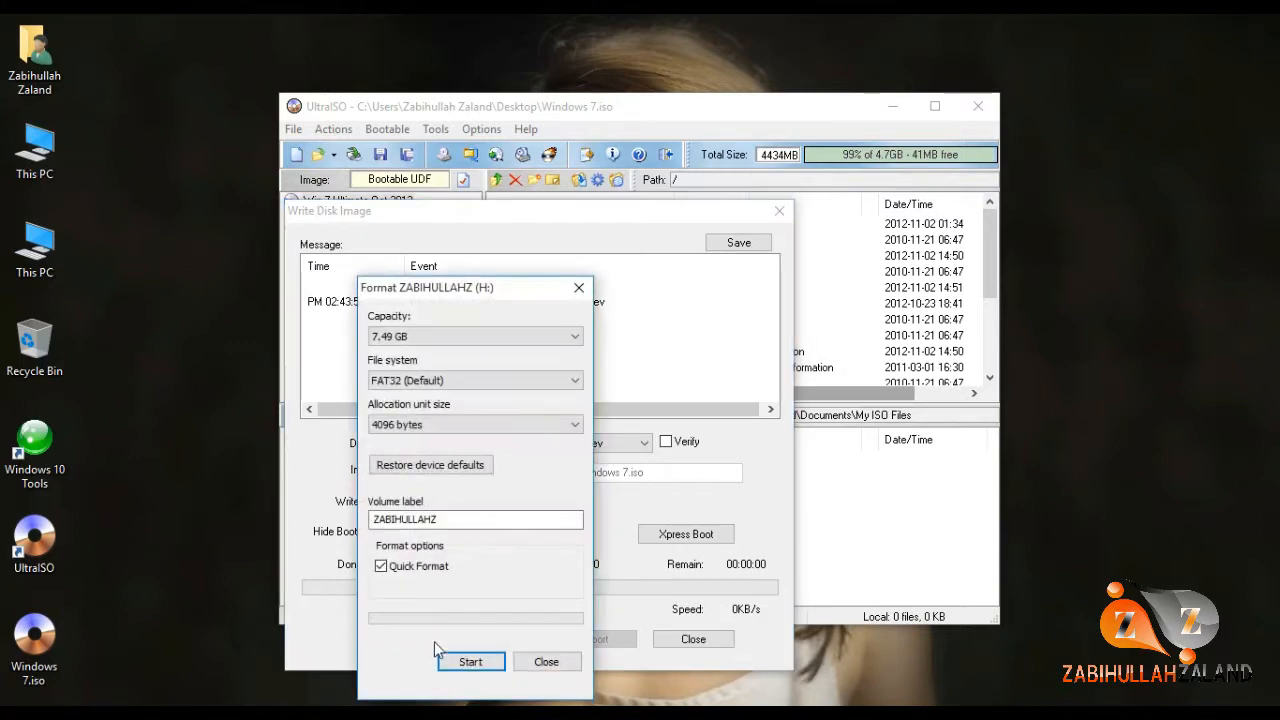
click(467, 659)
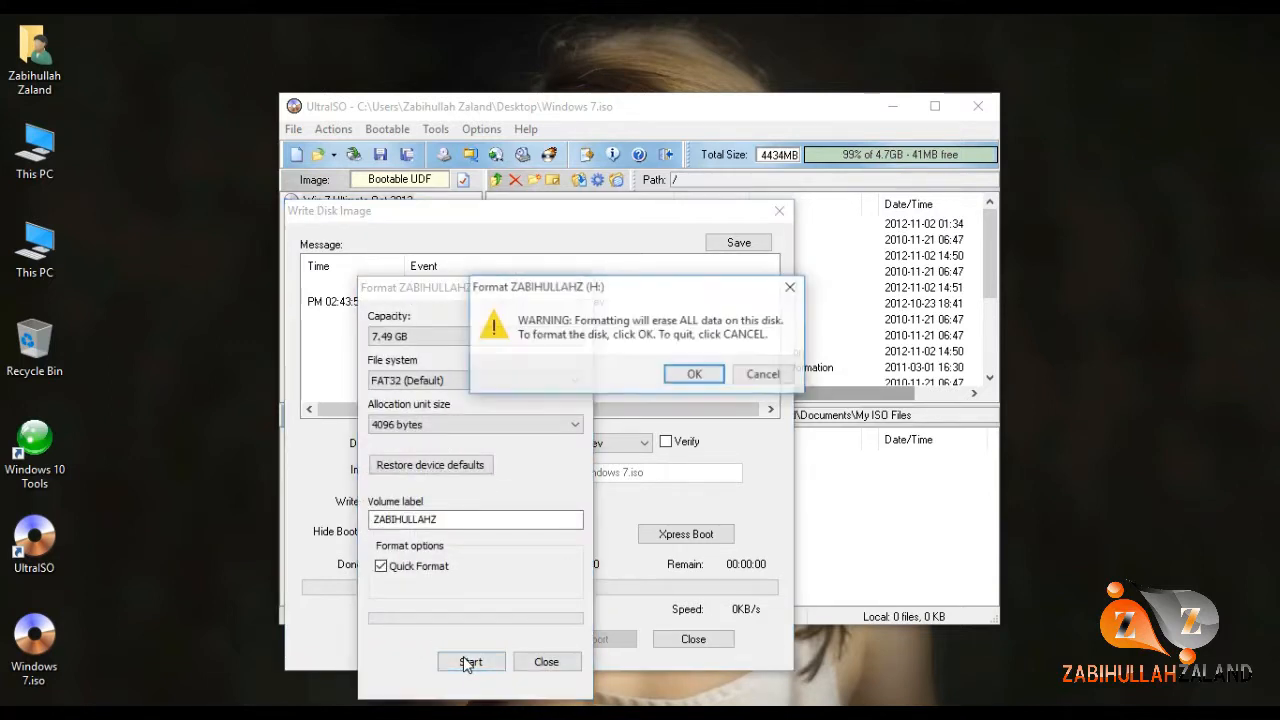
click(689, 377)
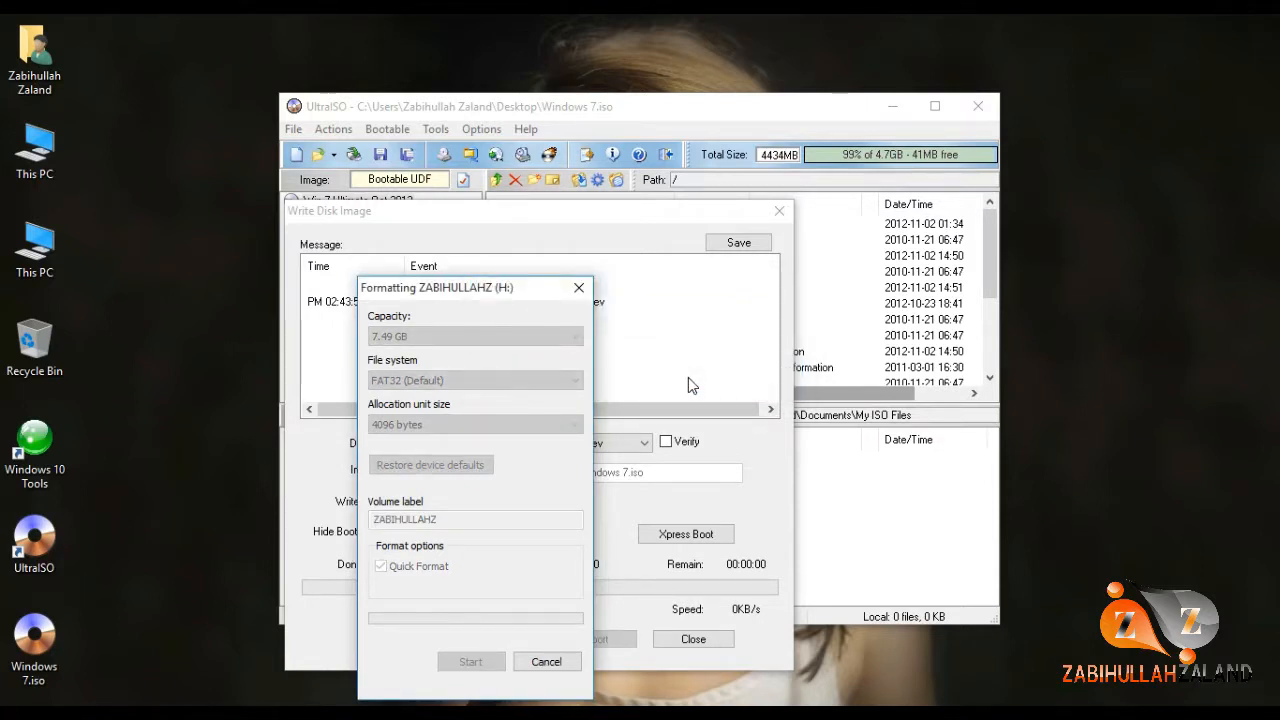
click(756, 370)
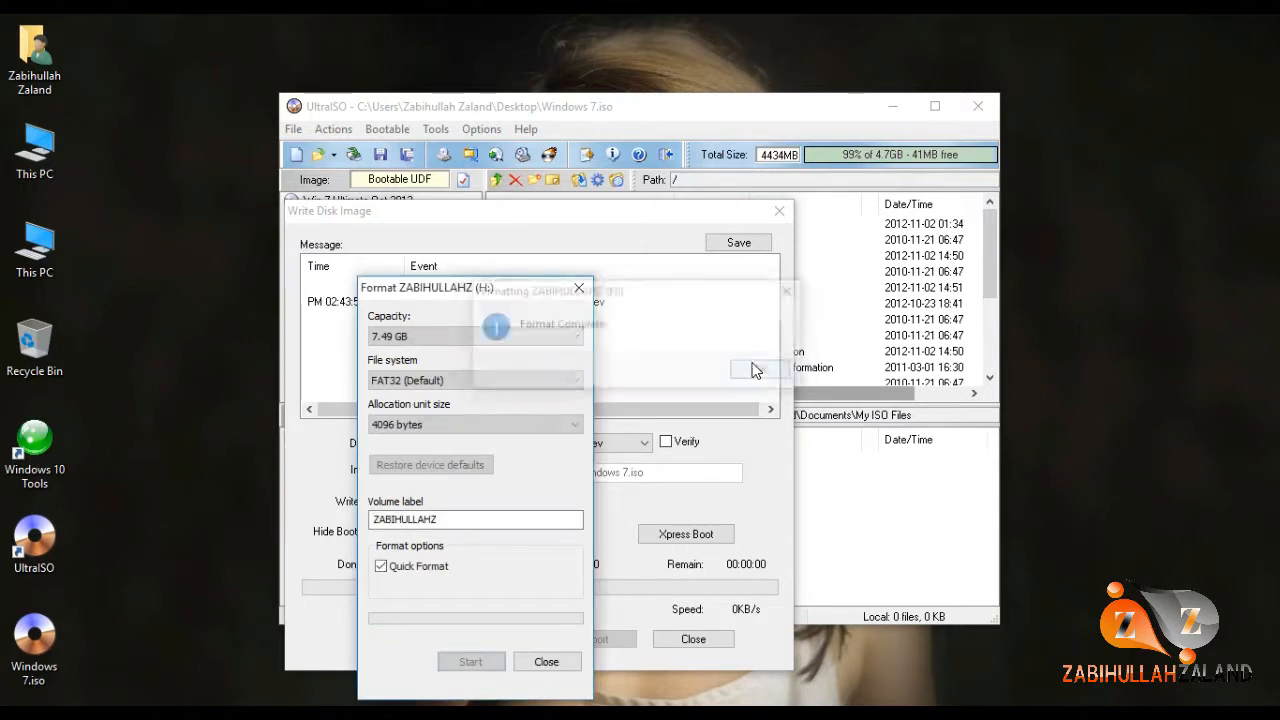
click(578, 289)
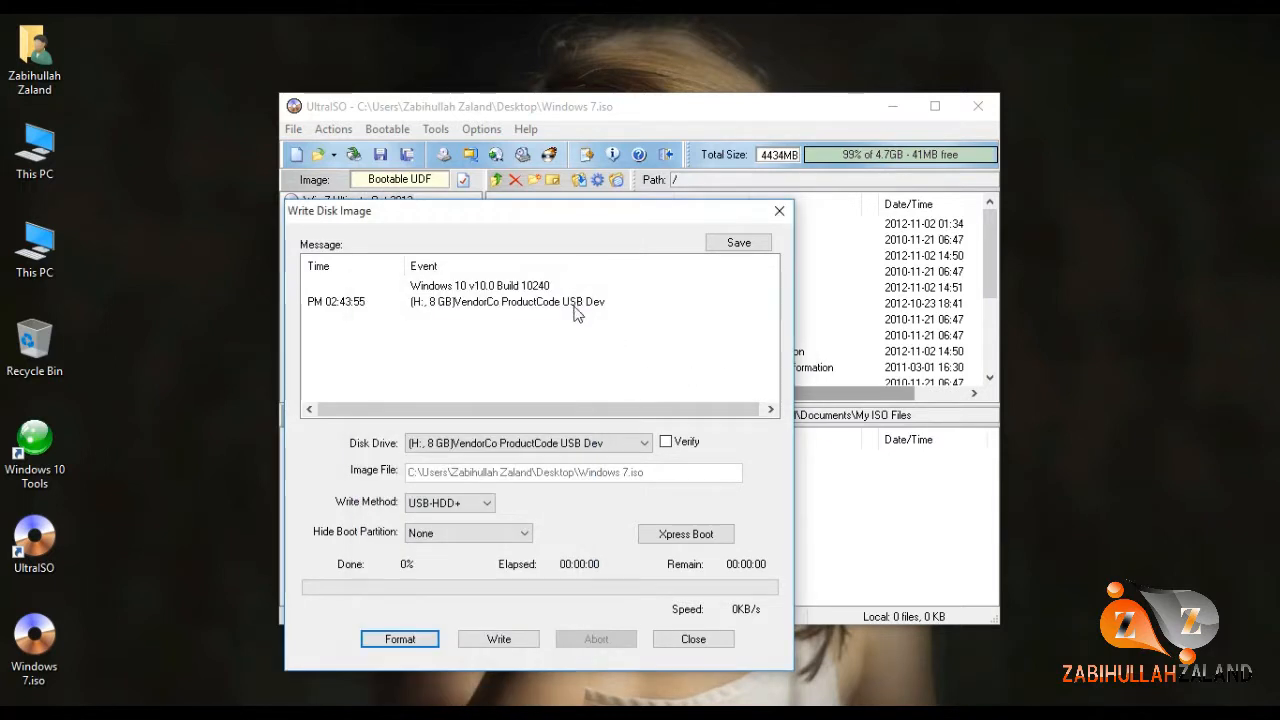
Write Windows 7.iso to the 8 GB USB drive (H:) using the USB-HDD+ method, and close UltraISO when writing finishes.
click(499, 639)
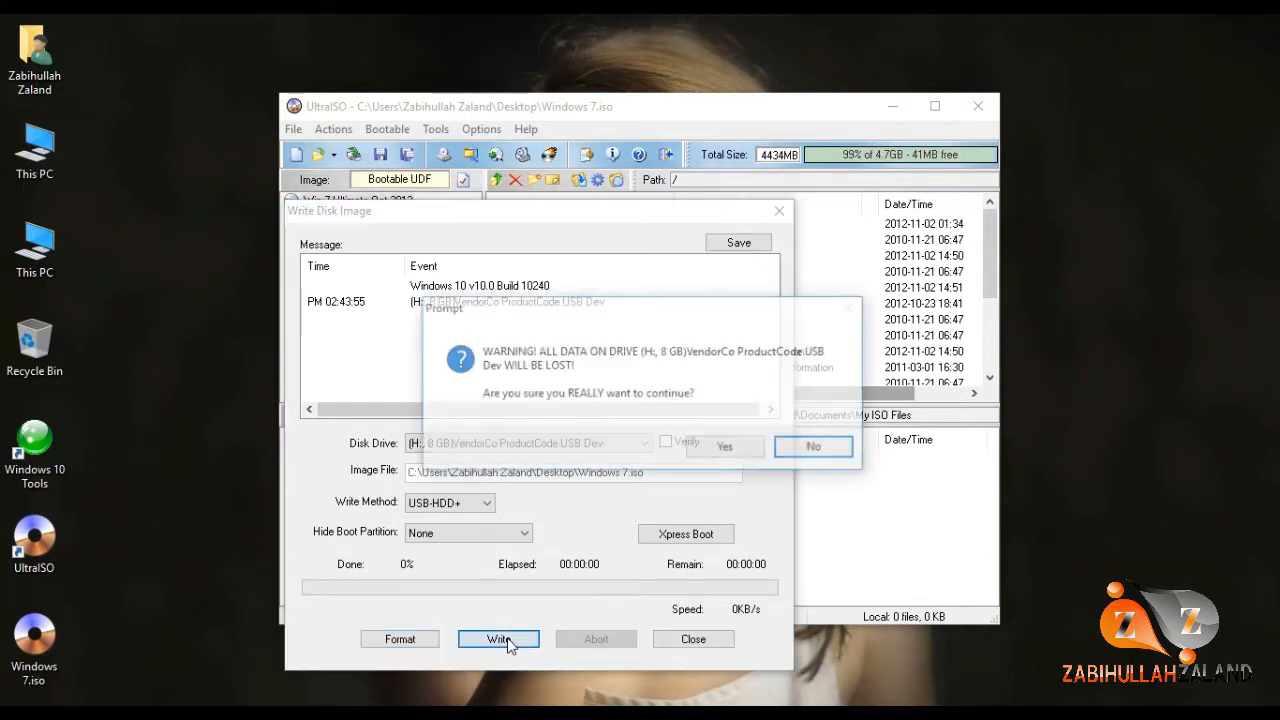
click(712, 452)
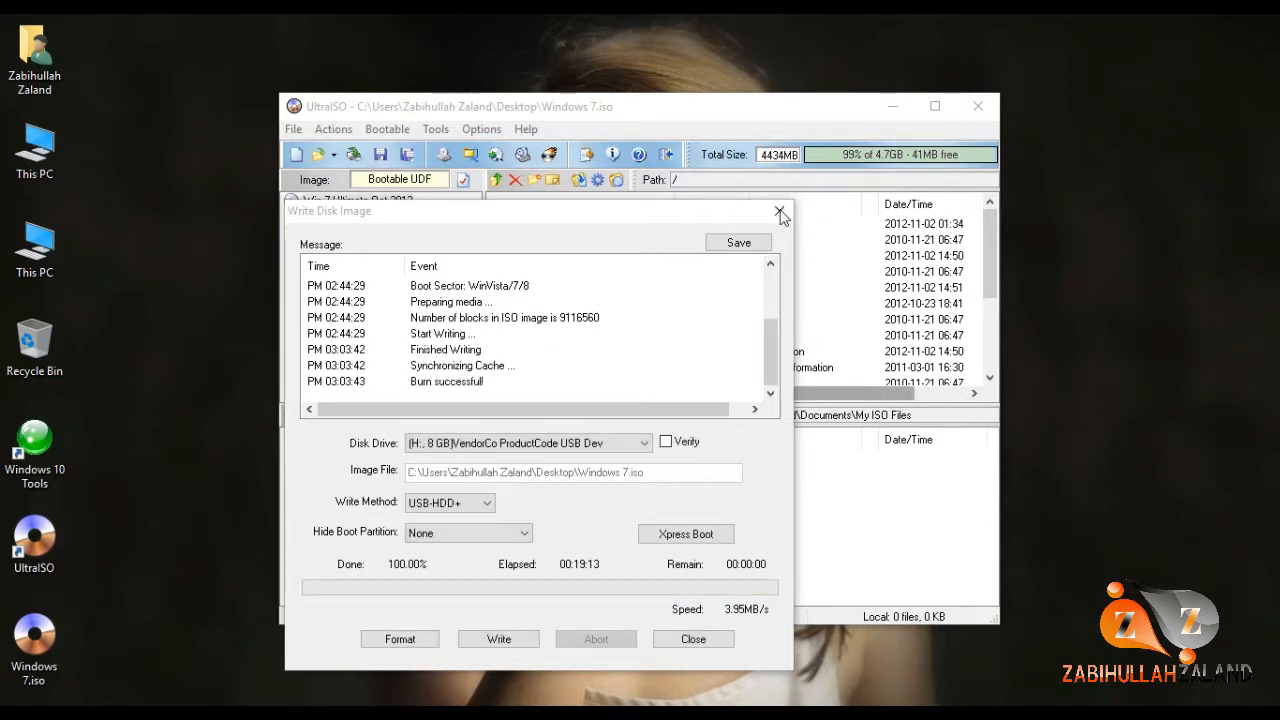
click(708, 641)
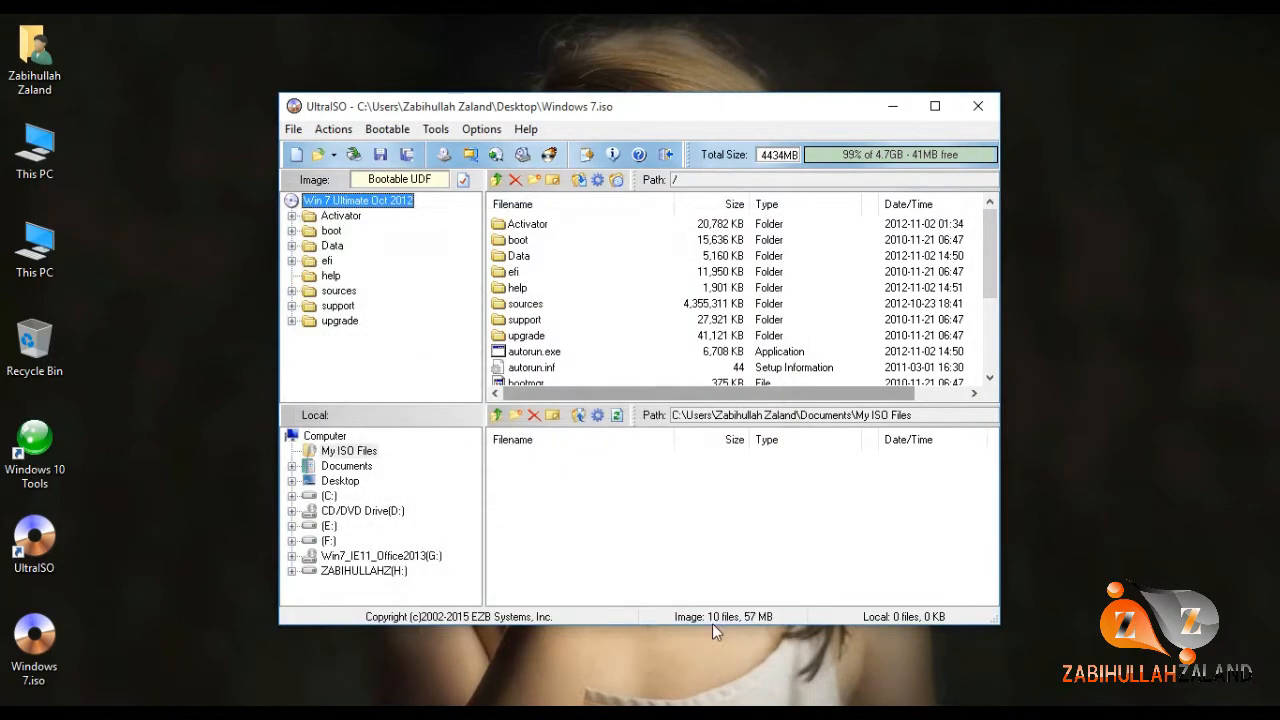
click(978, 110)
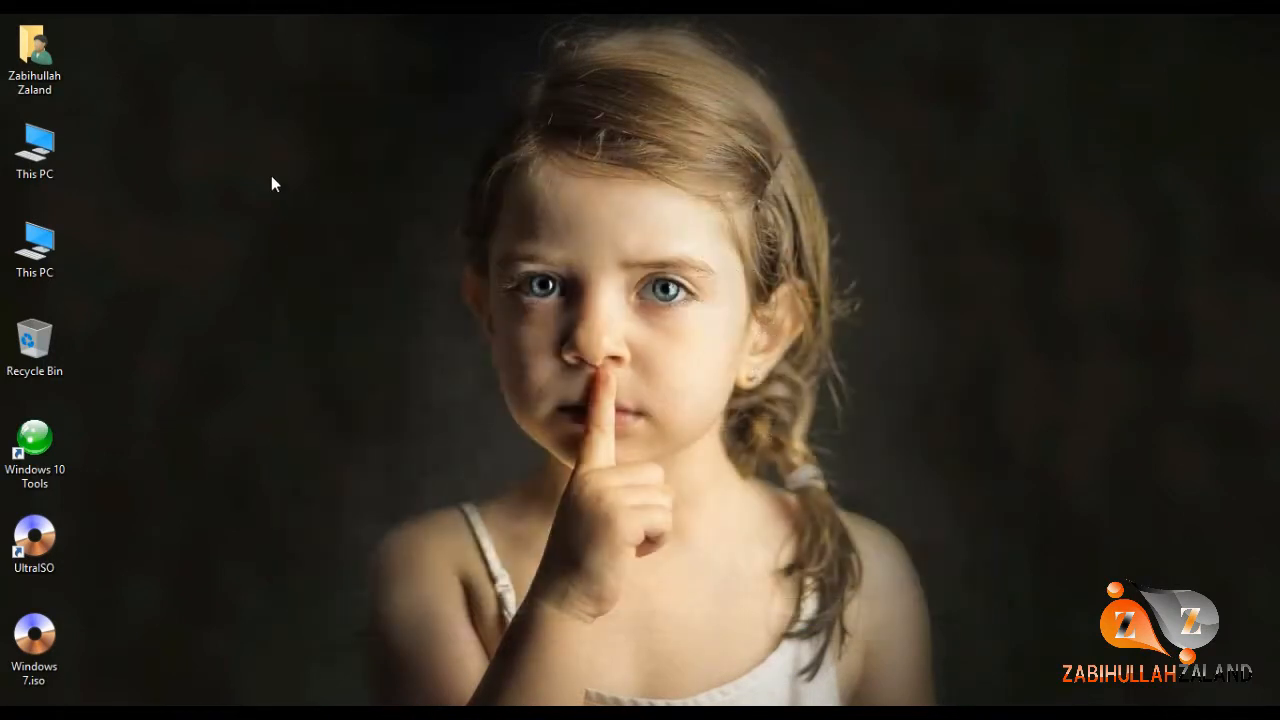
Check the written USB drive (H:) in This PC, refresh the drive list and close the window.
double_click(33, 158)
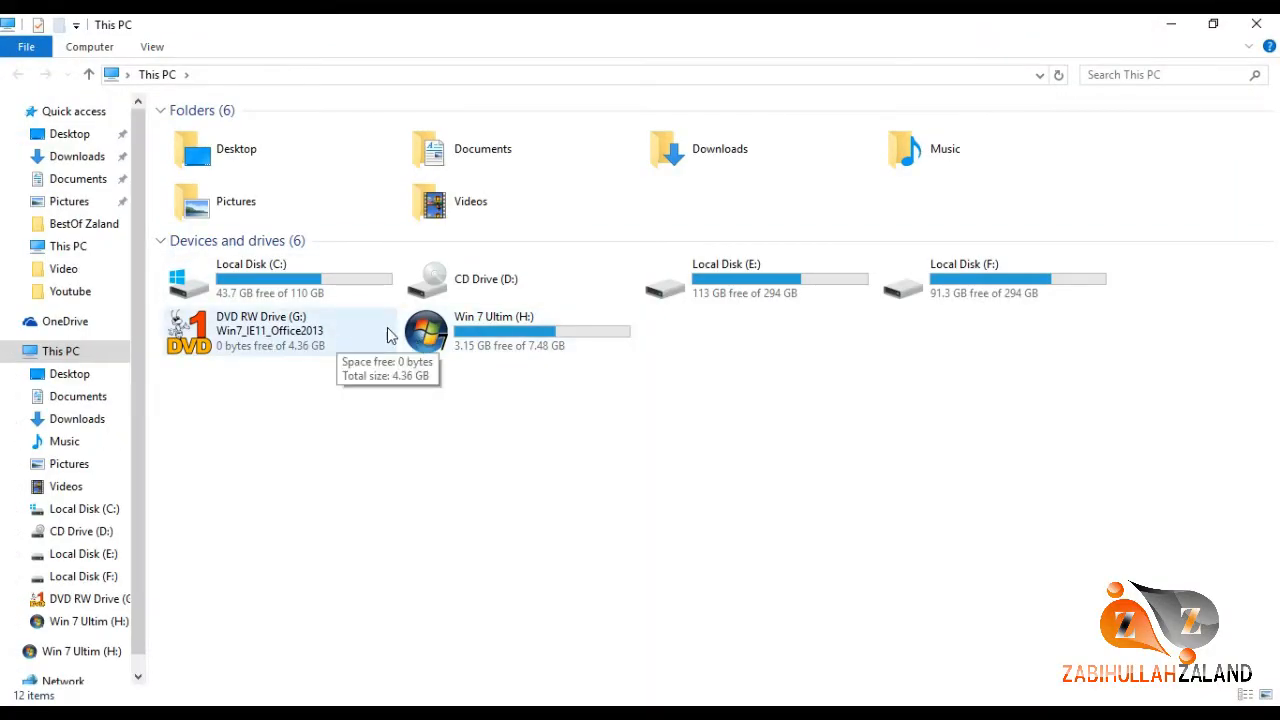
right_click(461, 412)
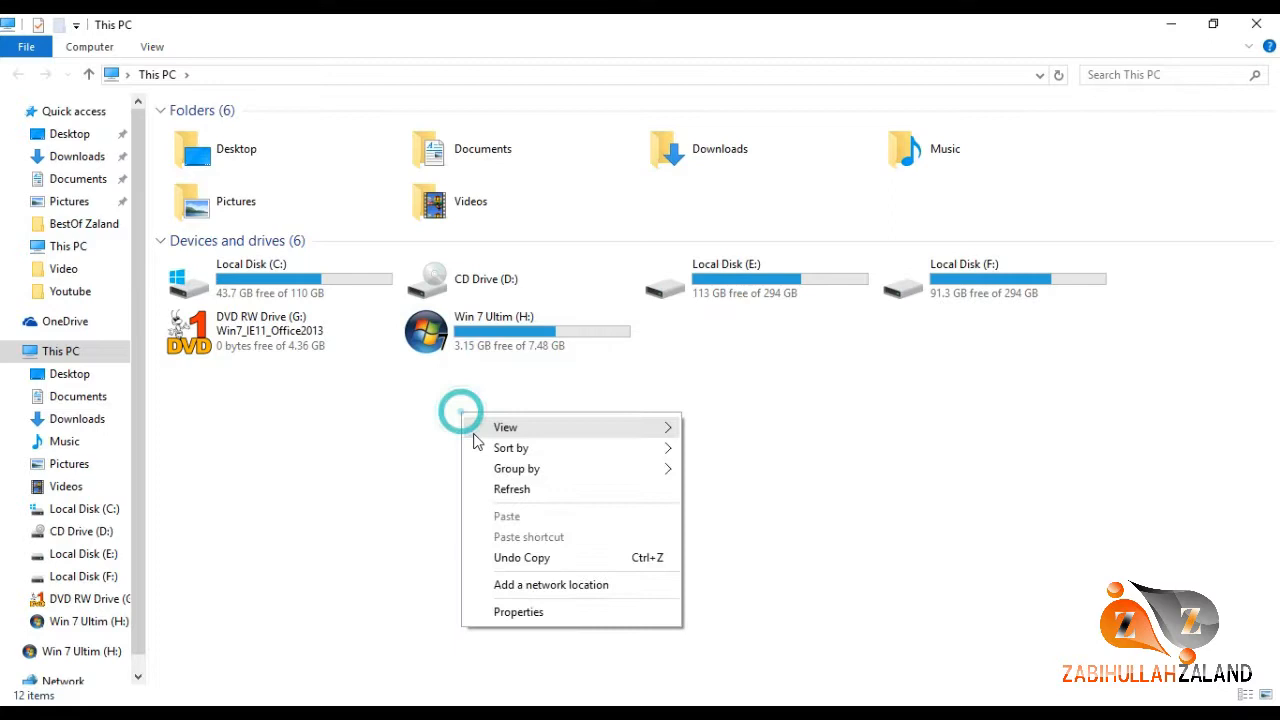
click(512, 492)
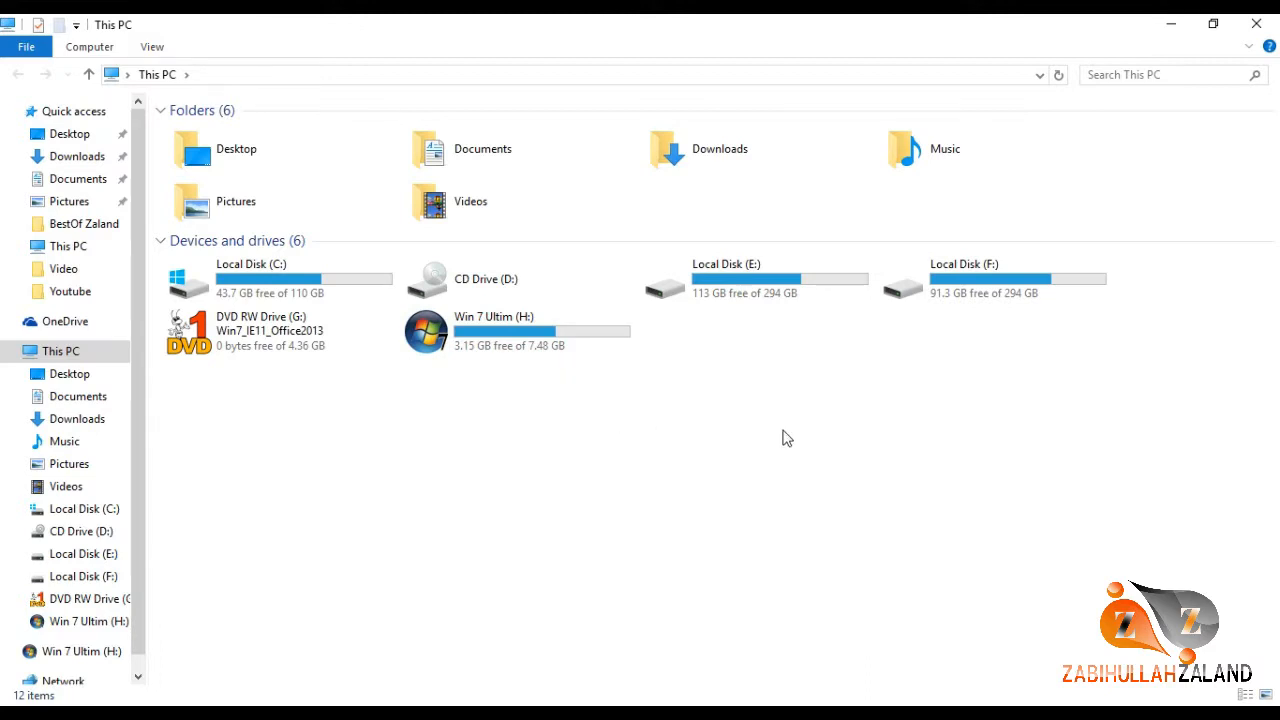
click(1255, 23)
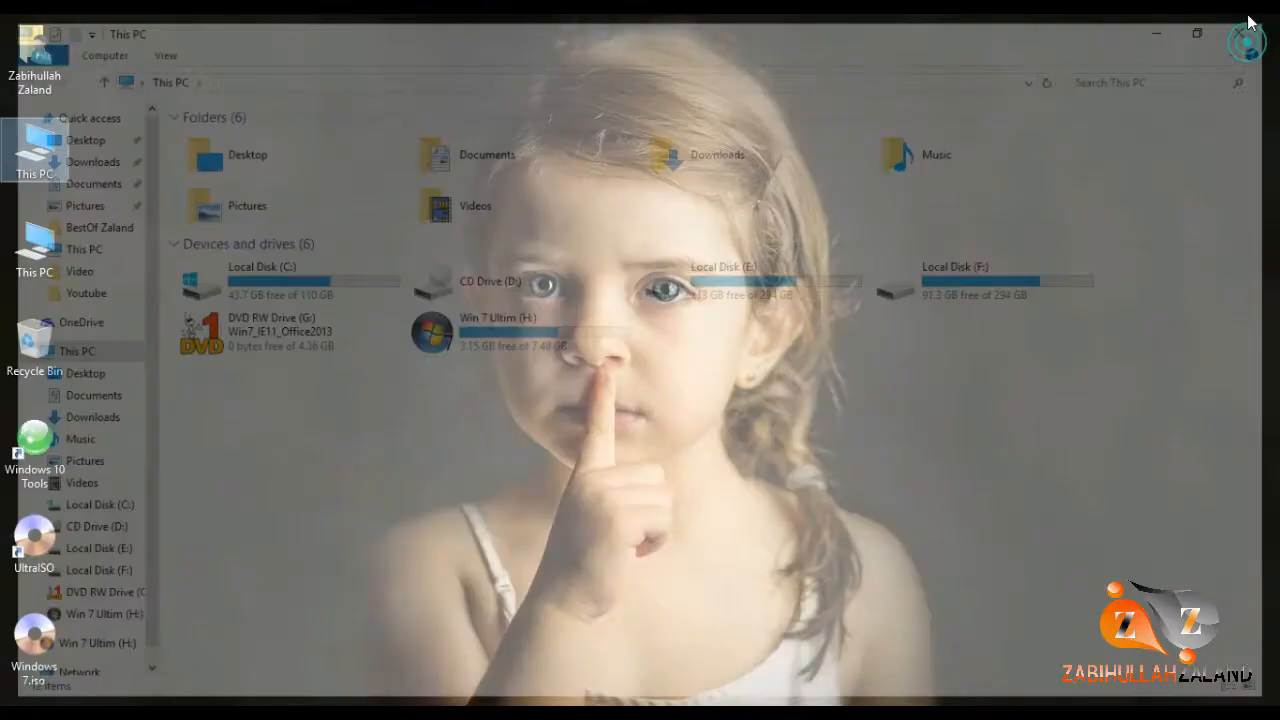